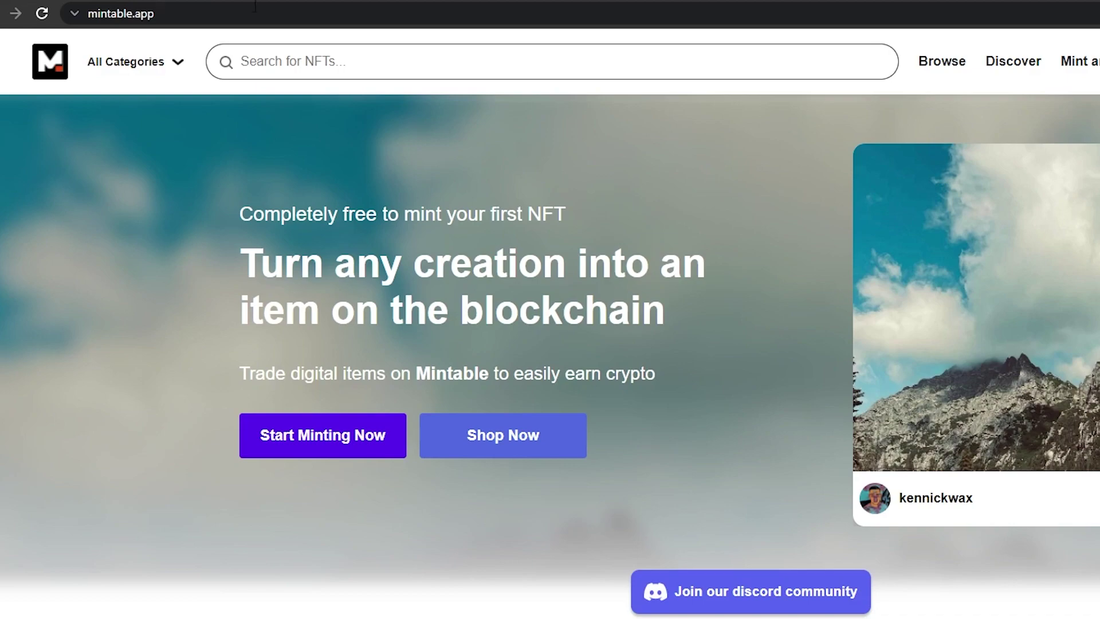
# Step: Look through the live auctions and trending NFTs on the Mintable homepage
pyautogui.scroll(-7, 817, 140)
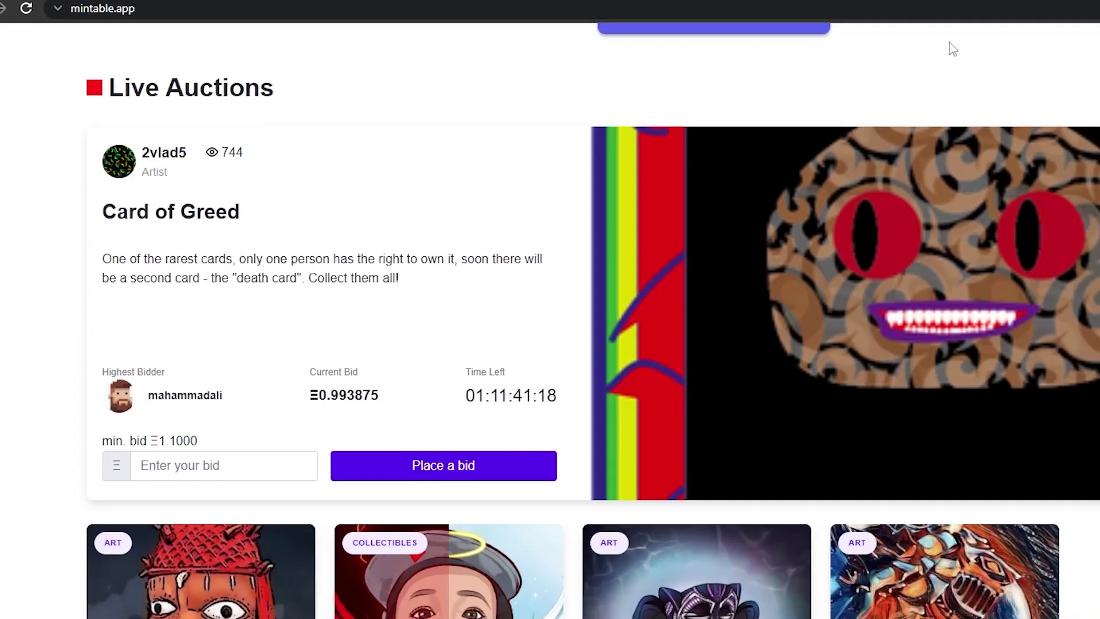
pyautogui.scroll(5, 560, 278)
pyautogui.scroll(-6, 511, 263)
pyautogui.scroll(-3, 467, 248)
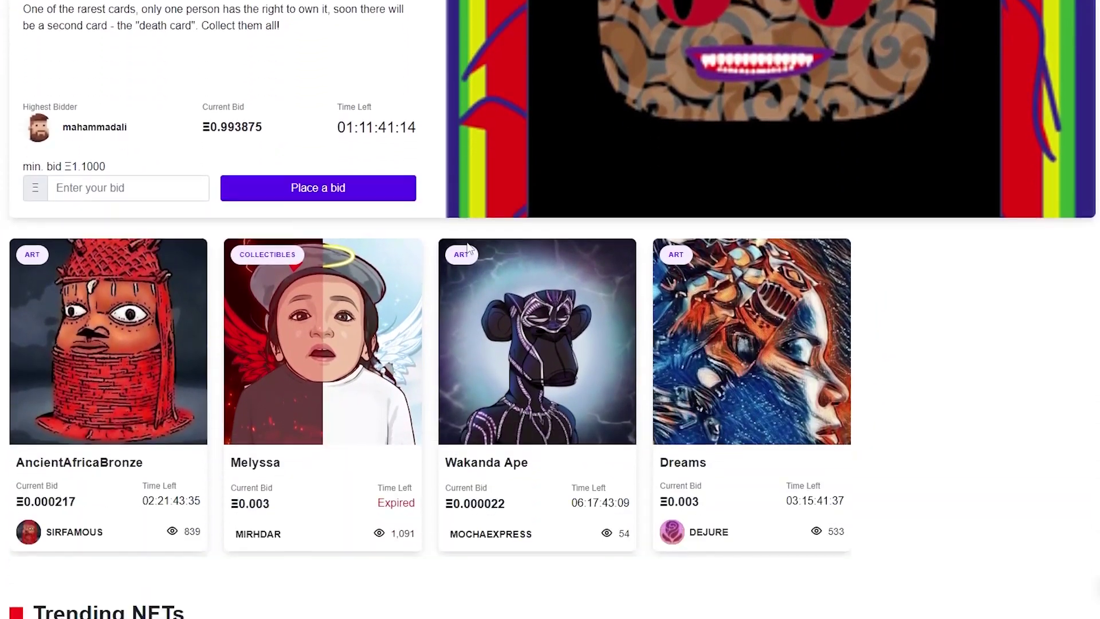
pyautogui.scroll(-4, 282, 344)
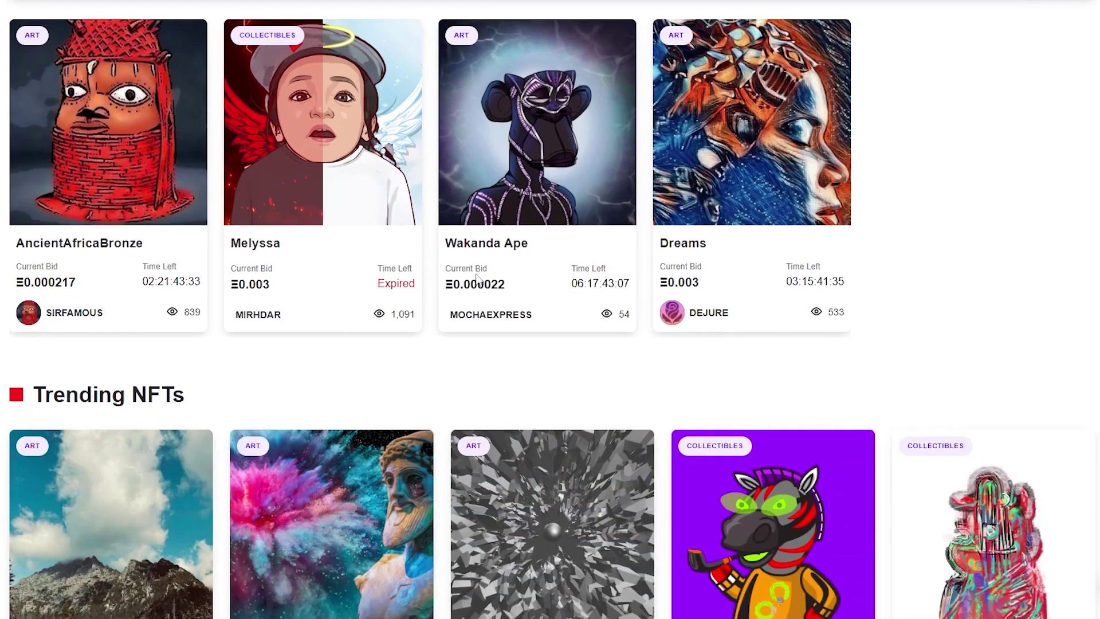
pyautogui.scroll(-9, 599, 346)
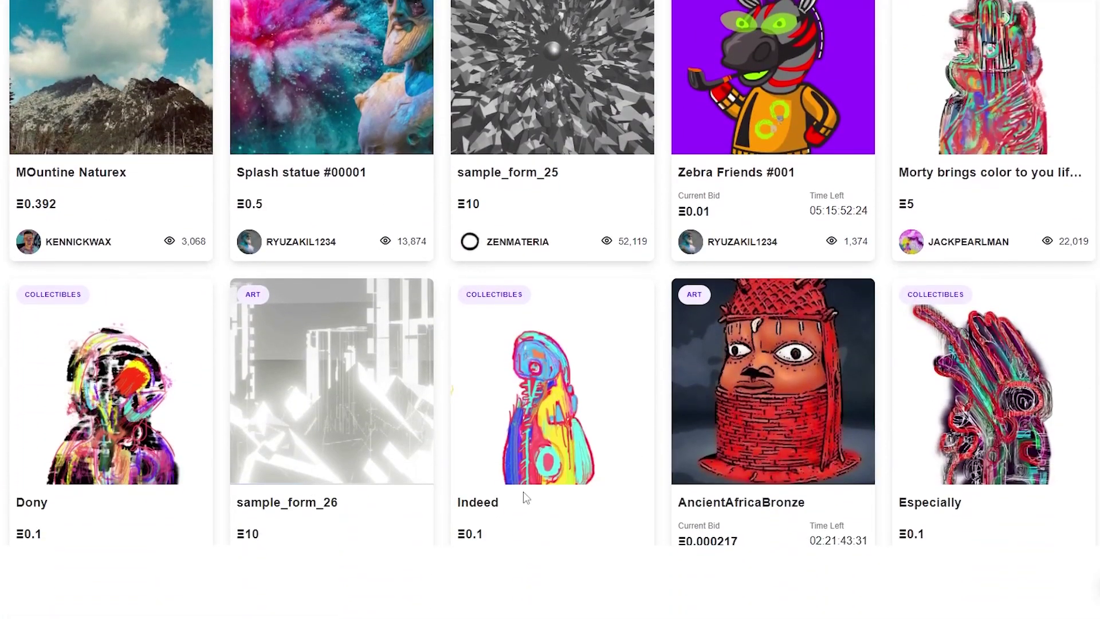
pyautogui.scroll(20, 526, 498)
pyautogui.scroll(-1, 381, 425)
pyautogui.scroll(1, 342, 441)
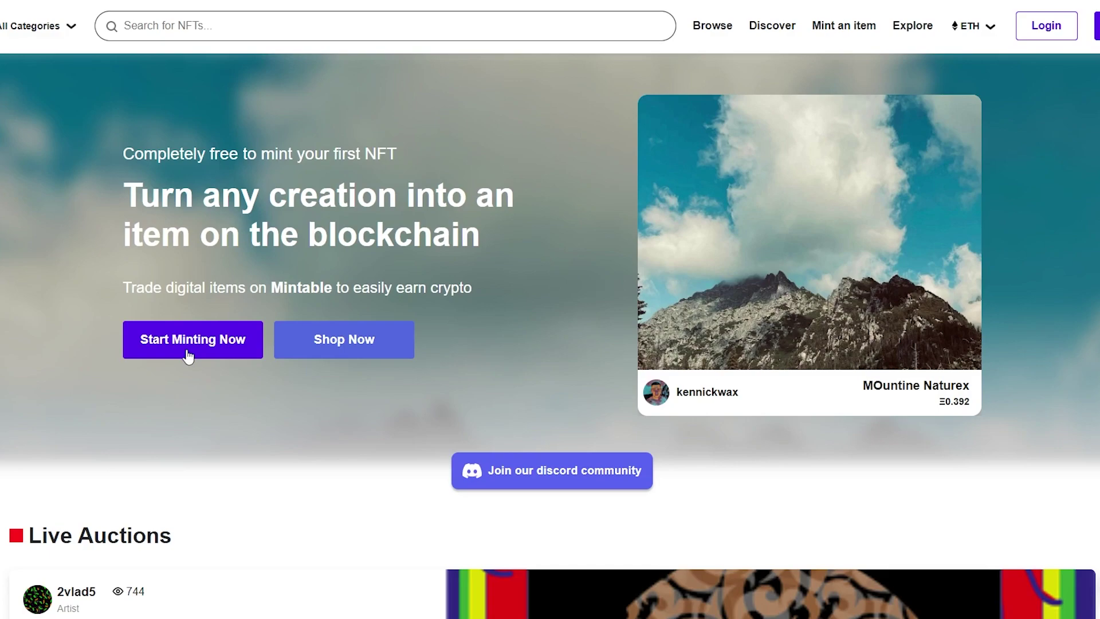
# Step: Start logging in to Mintable and choose to continue without connecting a wallet
pyautogui.click(1046, 25)
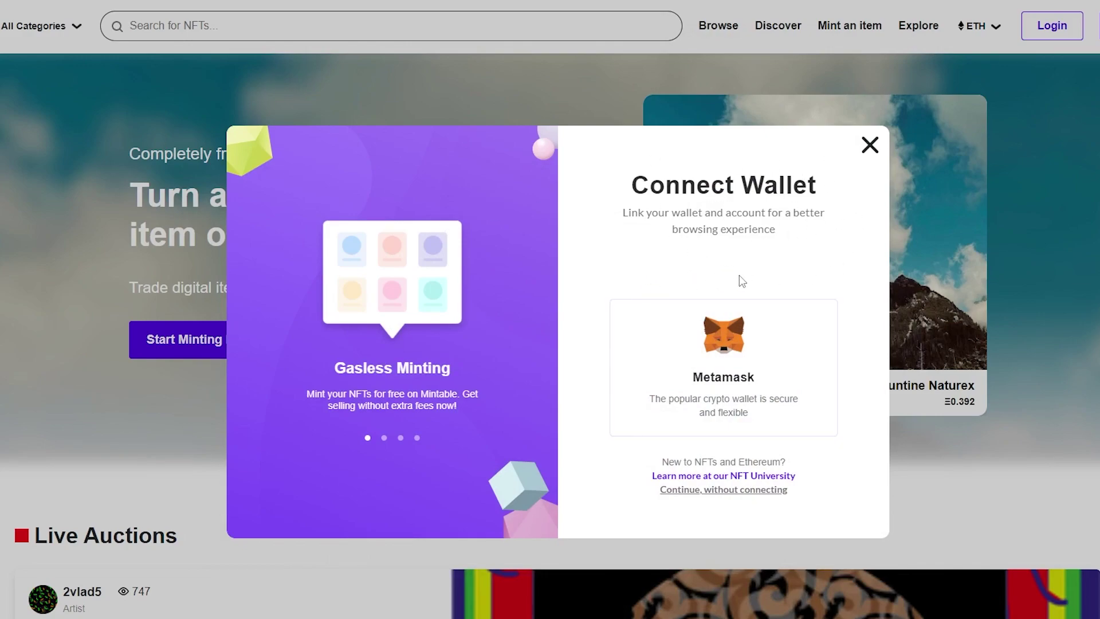
pyautogui.click(713, 491)
pyautogui.moveTo(1092, 40)
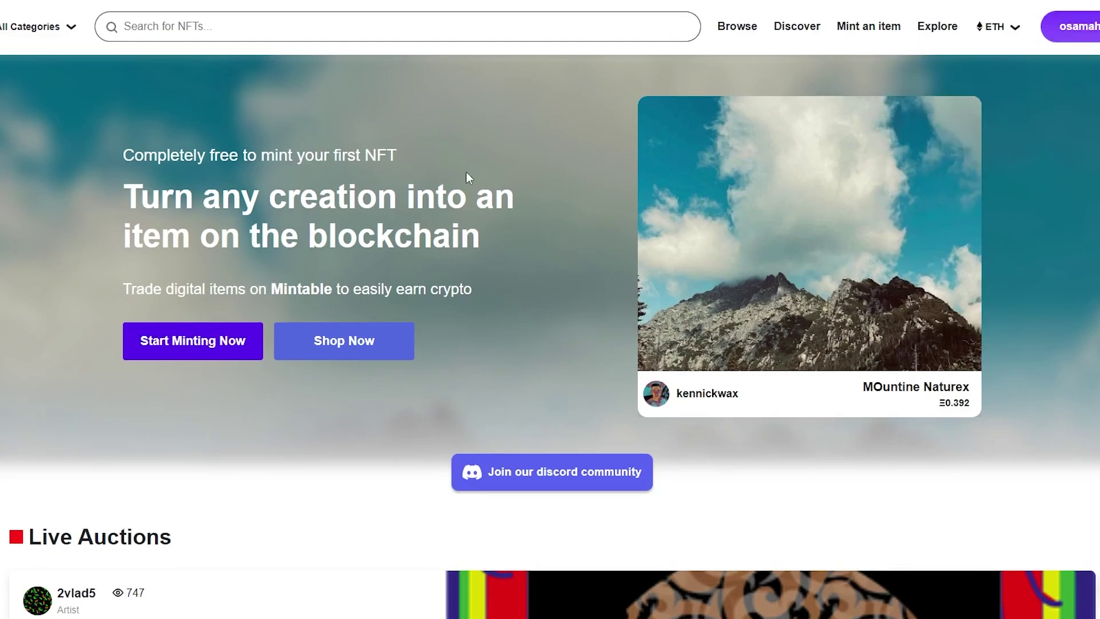
pyautogui.scroll(-5, 465, 171)
pyautogui.scroll(5, 572, 143)
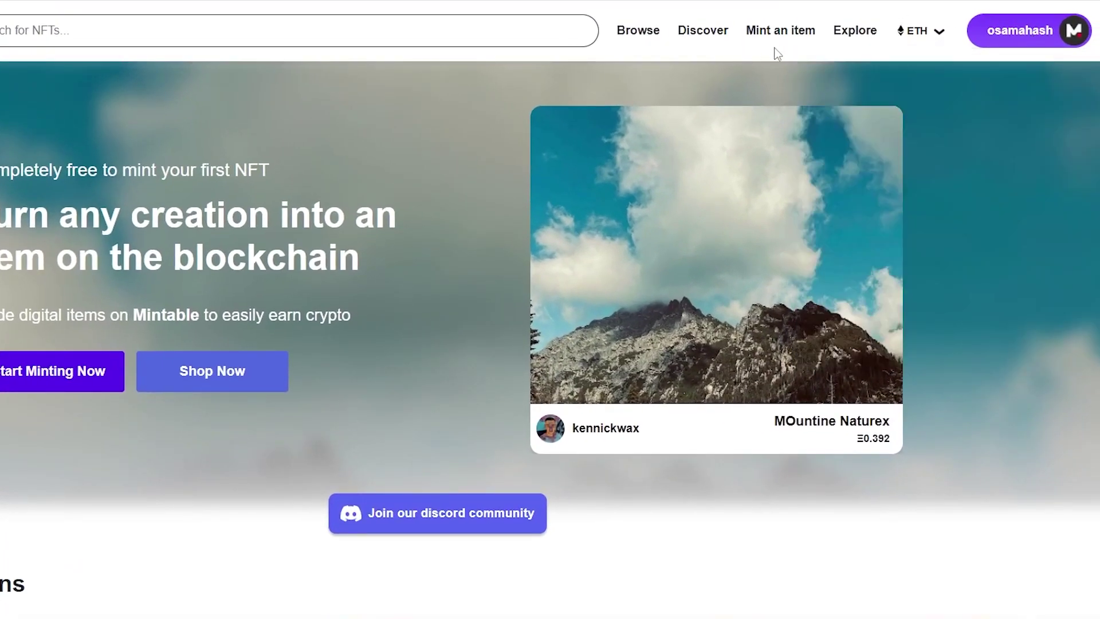
pyautogui.moveTo(1036, 34)
pyautogui.scroll(-1, 726, 498)
pyautogui.scroll(1, 754, 486)
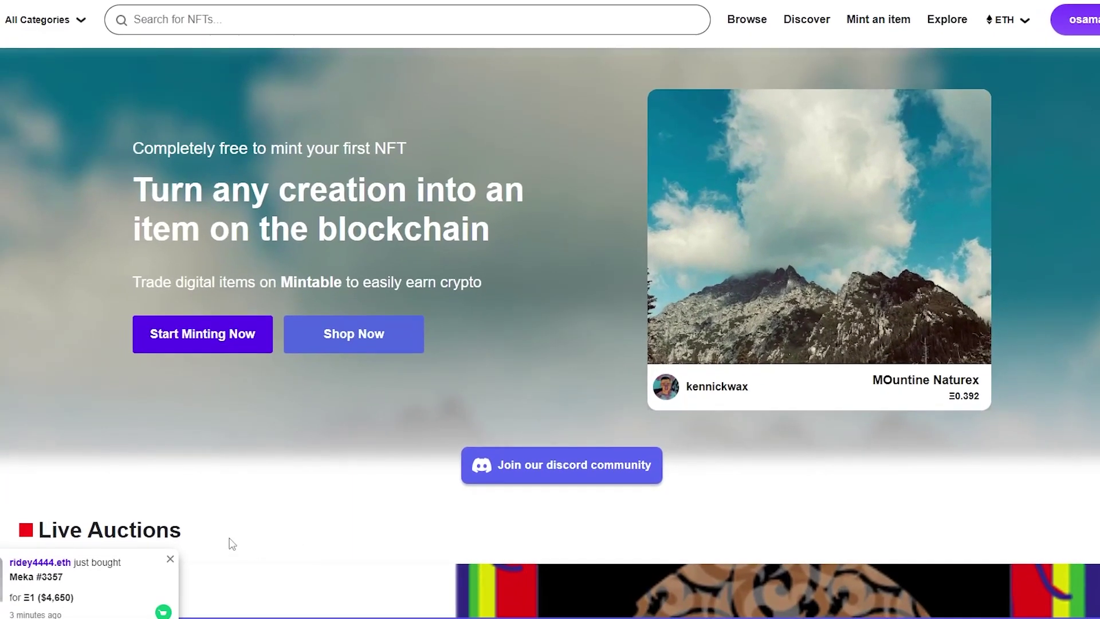
pyautogui.scroll(-3, 108, 576)
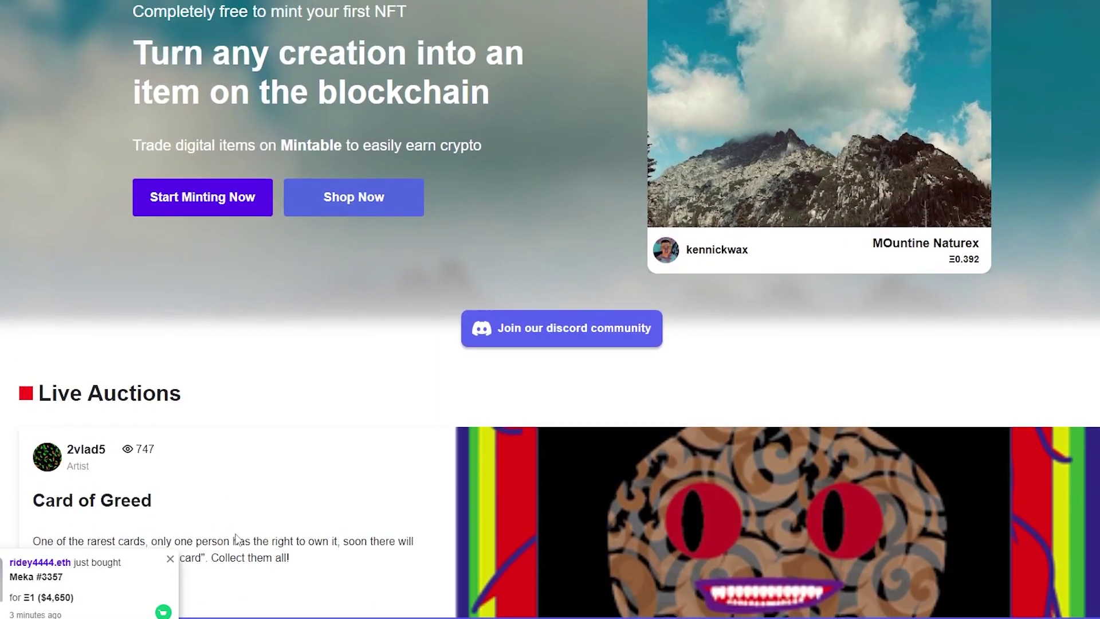
pyautogui.scroll(3, 237, 538)
# Step: Dismiss the purchase notification and start minting a new item with the free option that has no transaction fee
pyautogui.click(170, 559)
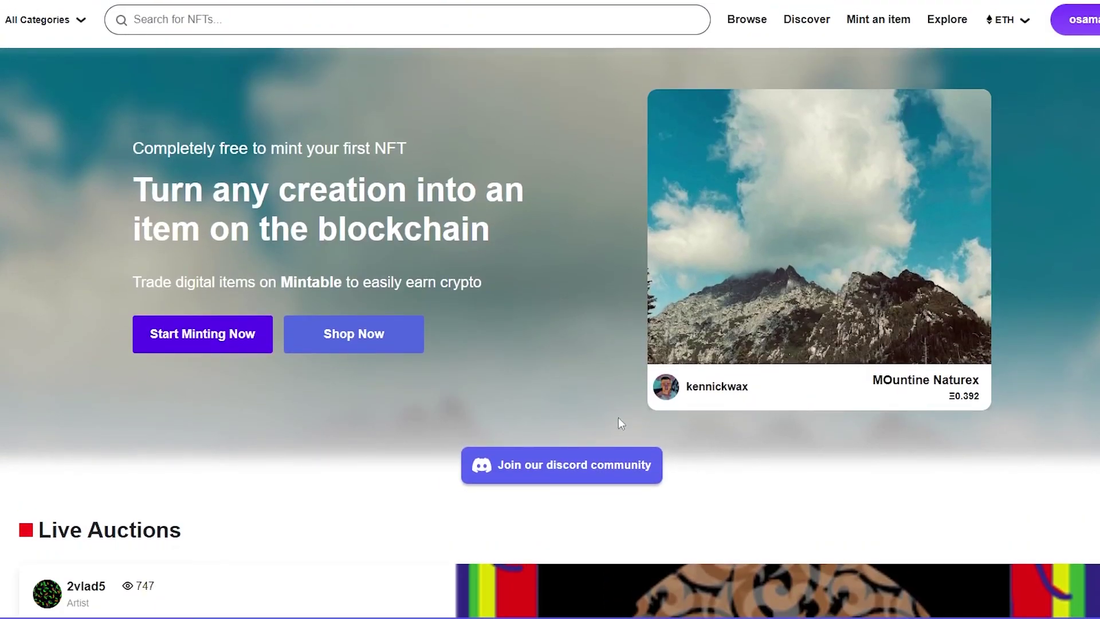
pyautogui.click(232, 342)
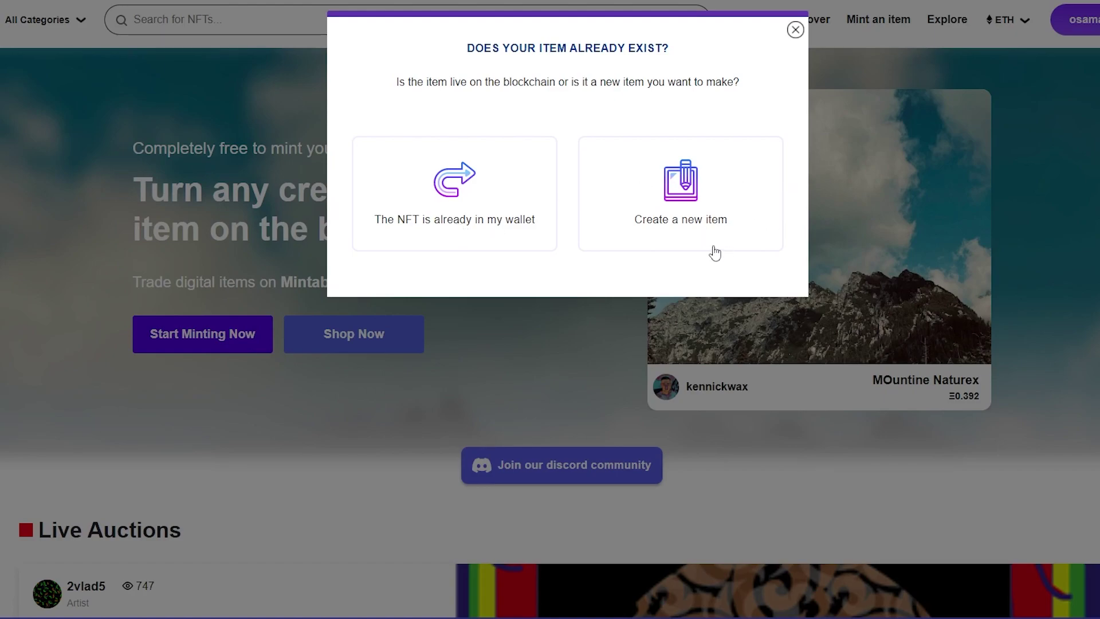
pyautogui.click(662, 191)
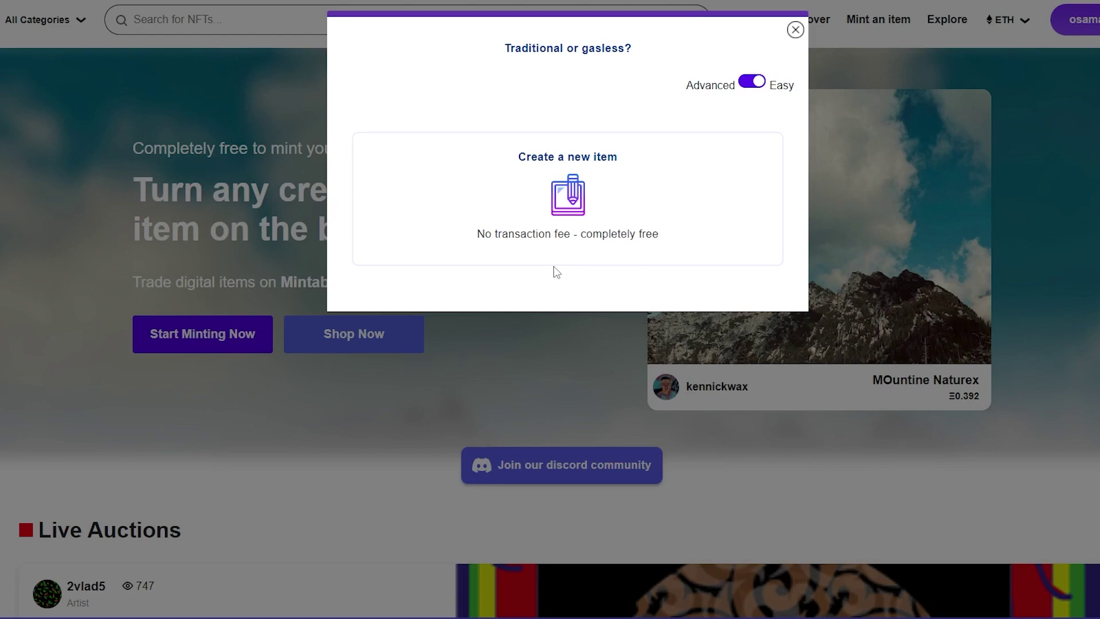
pyautogui.click(588, 184)
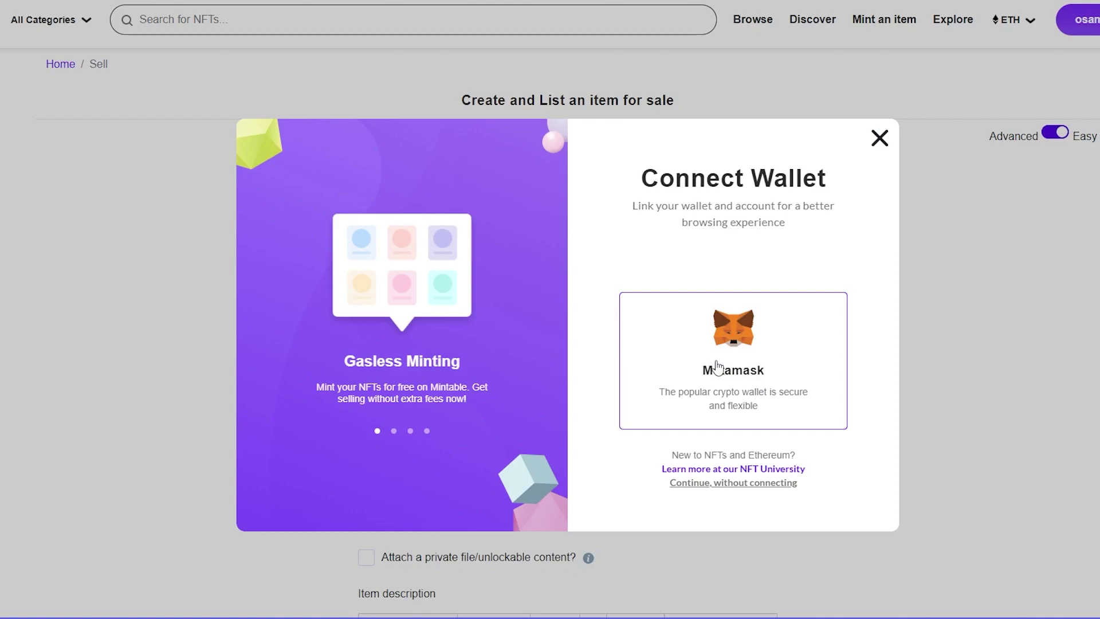
# Step: Connect the Metamask wallet to the site, unlocking it with the wallet password and approving Account 1
pyautogui.click(755, 347)
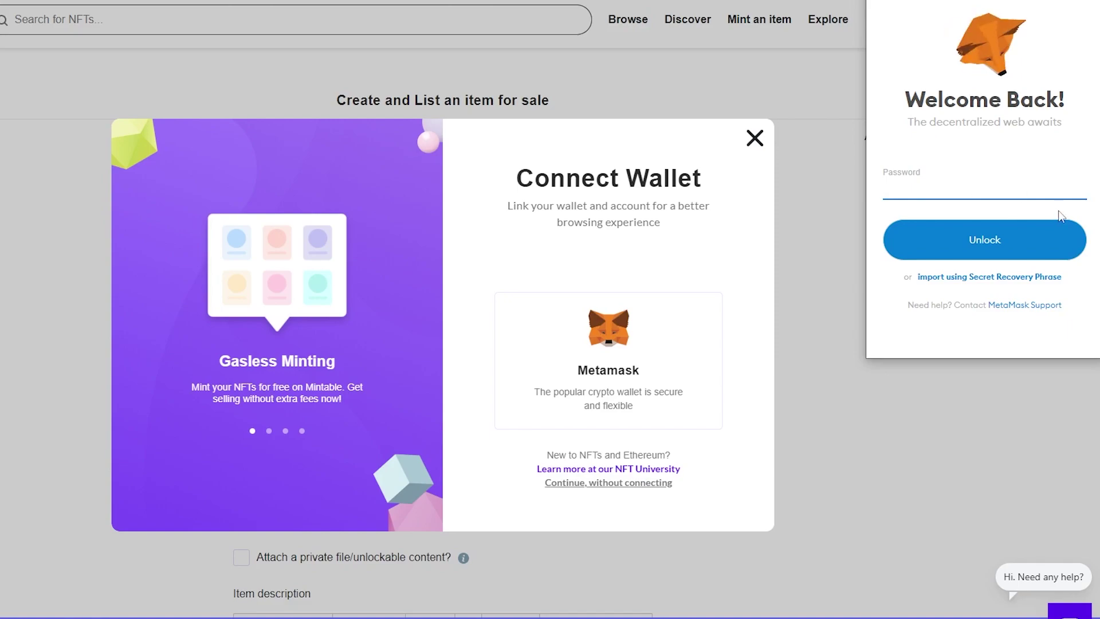
pyautogui.click(988, 181)
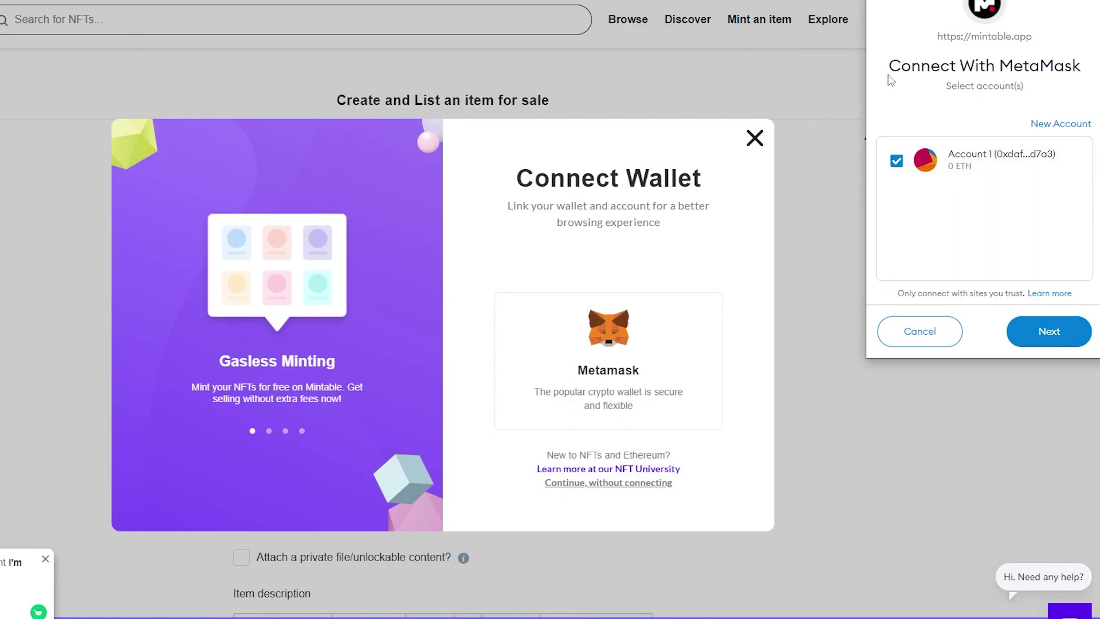
pyautogui.click(1055, 334)
pyautogui.click(1031, 341)
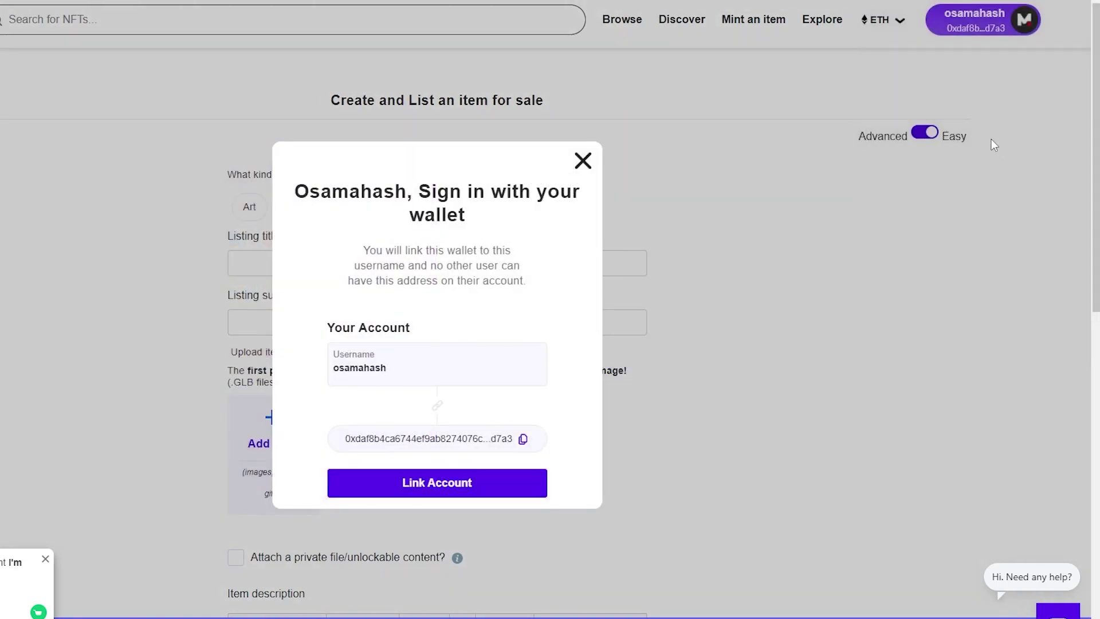
# Step: Link the connected wallet to the Mintable account and close the confirmation
pyautogui.scroll(-2, 378, 358)
pyautogui.scroll(2, 401, 396)
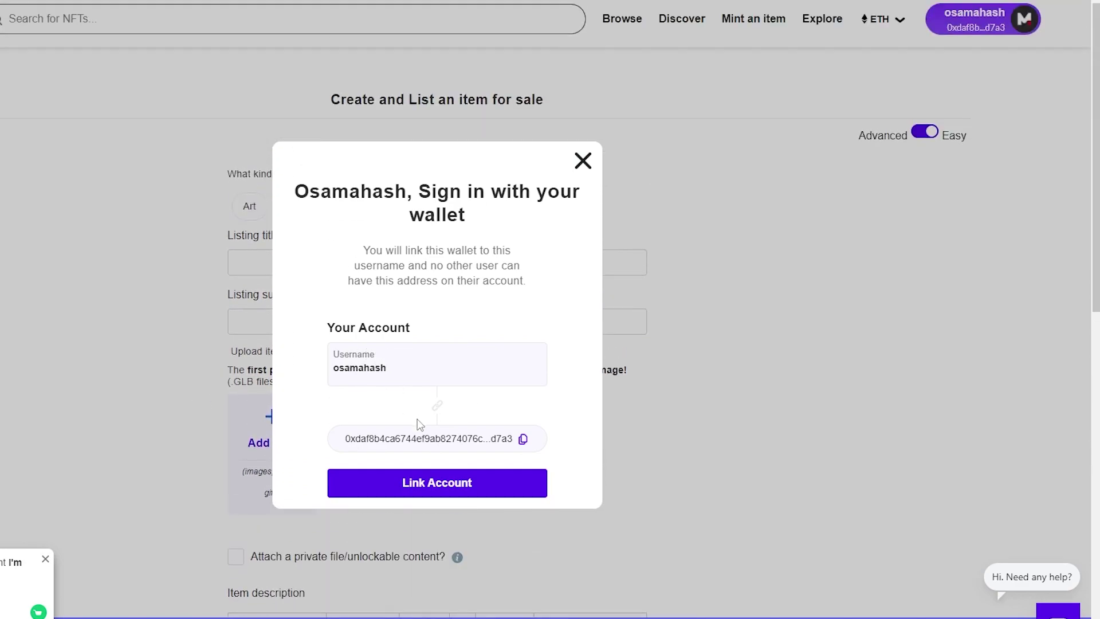
pyautogui.click(438, 489)
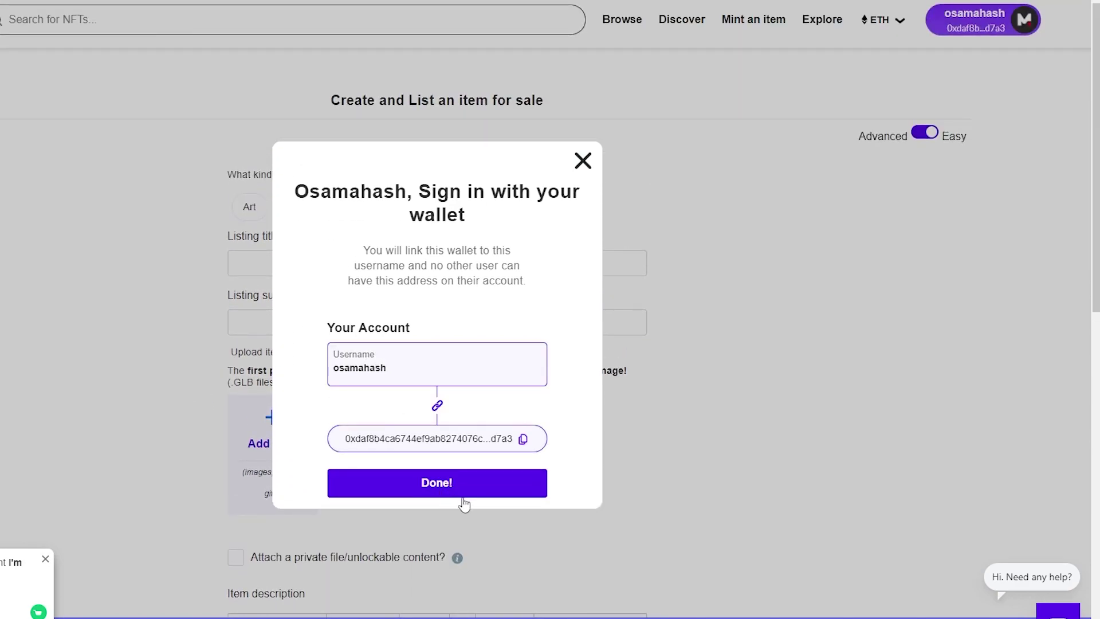
pyautogui.click(440, 482)
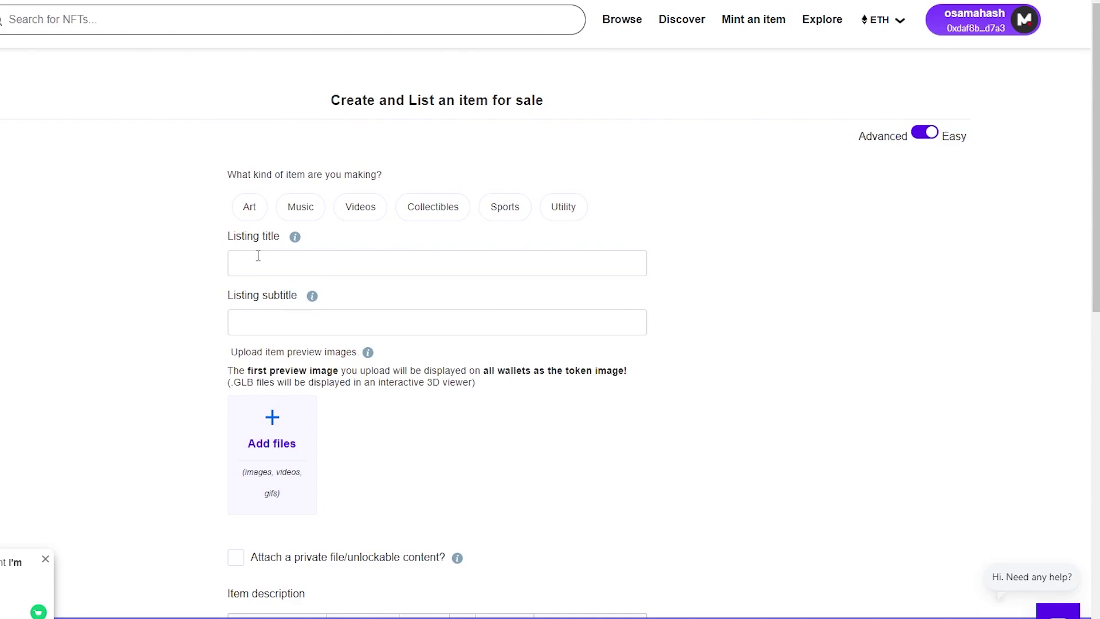
# Step: Review the listing form's fields for title, preview files, private content, description, copyright transfer, and price and type
pyautogui.scroll(-3, 324, 250)
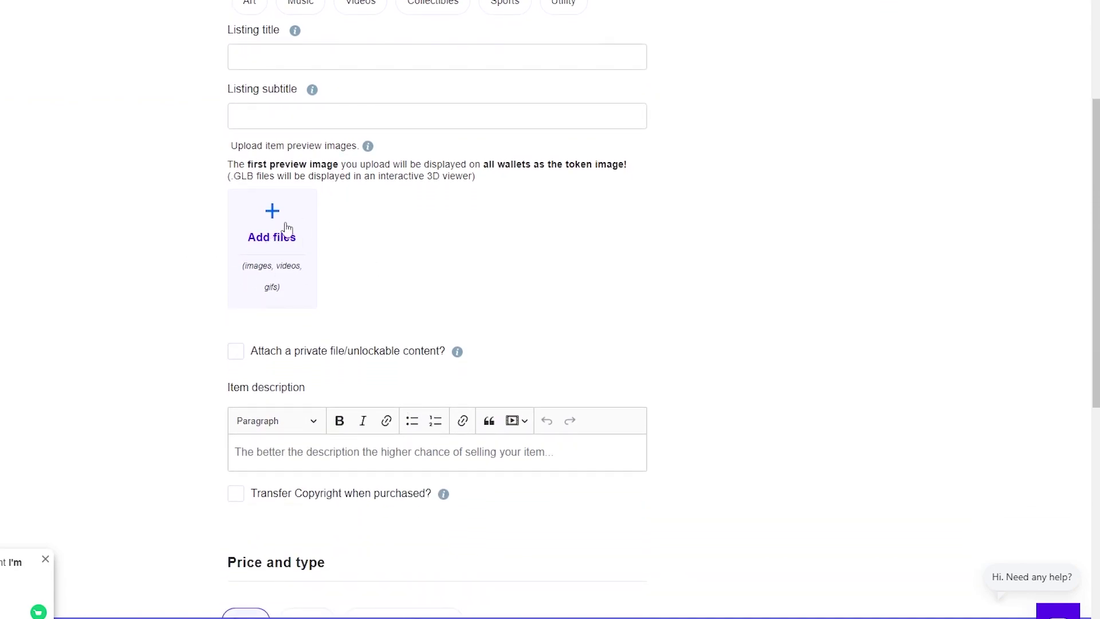
pyautogui.scroll(-1, 266, 291)
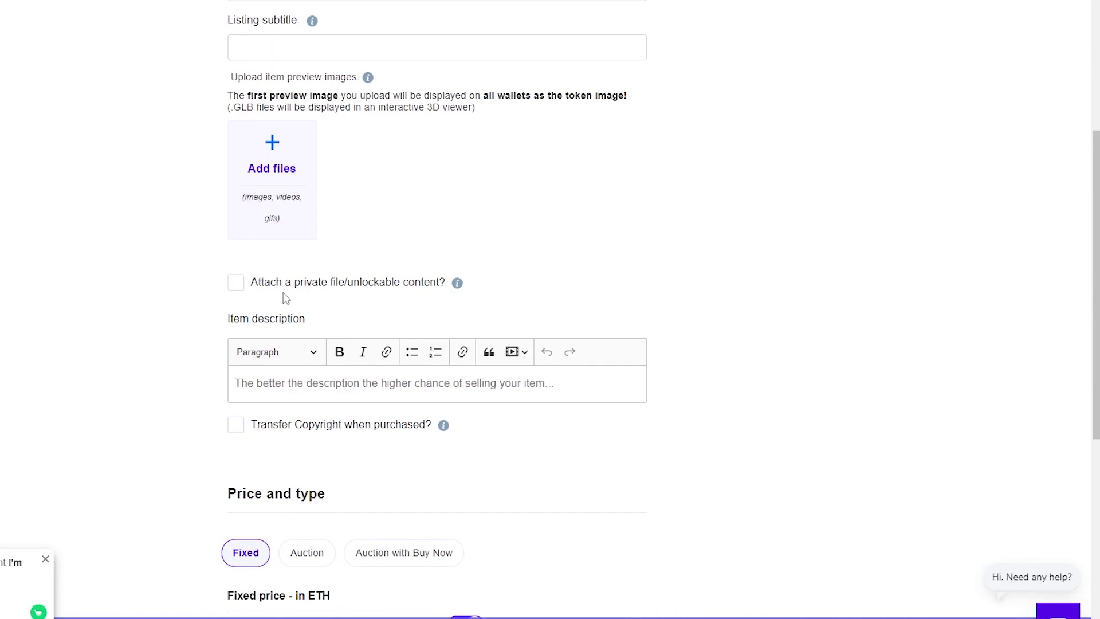
pyautogui.scroll(-1, 286, 298)
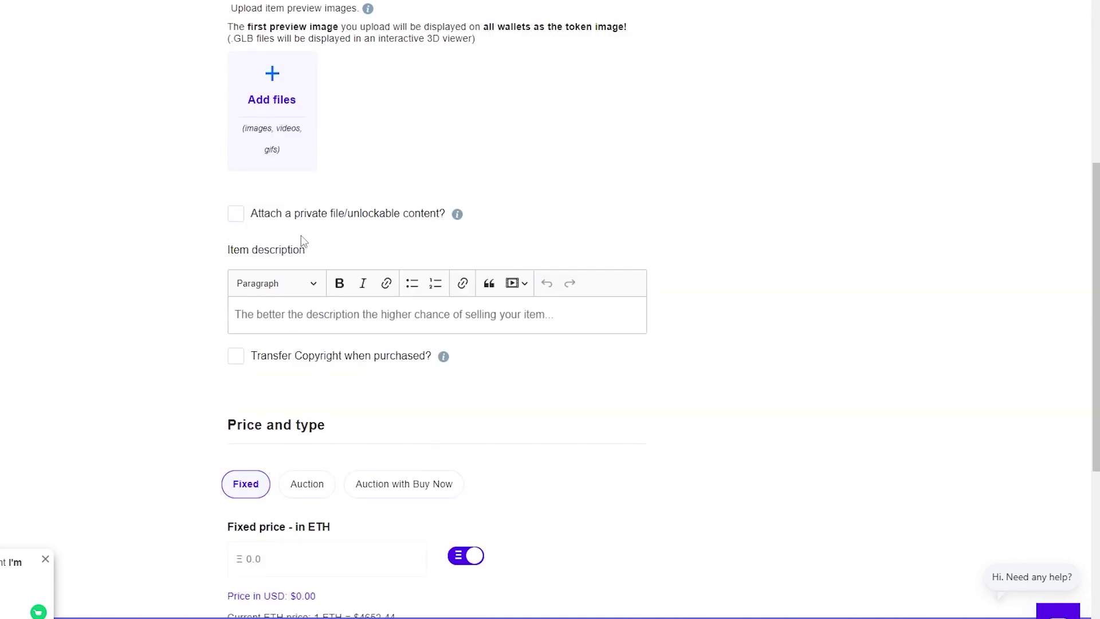
pyautogui.scroll(-1, 354, 218)
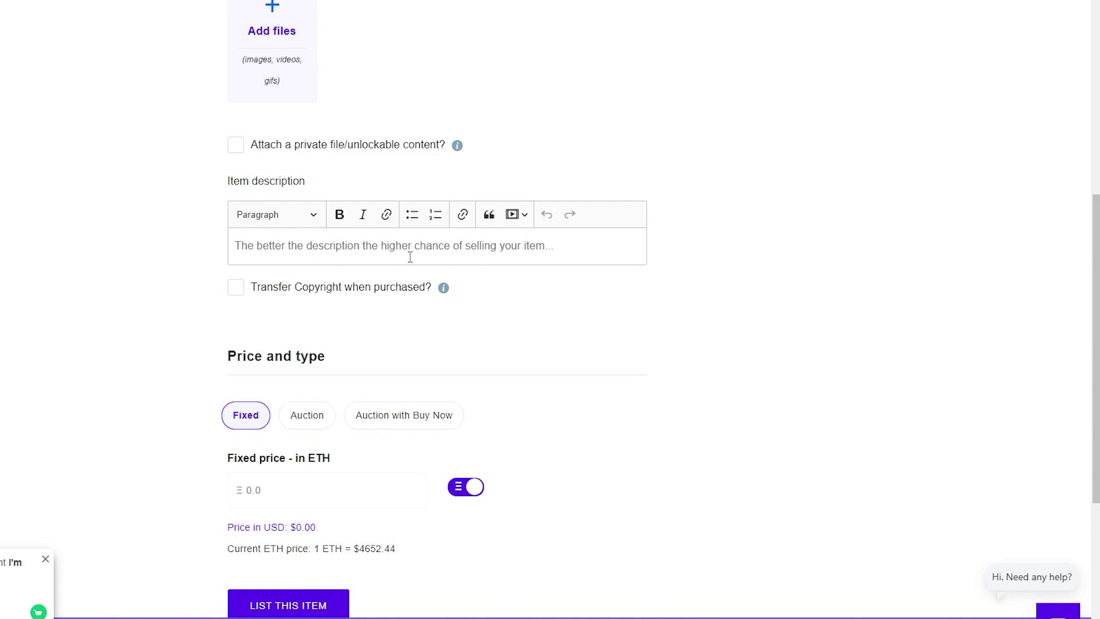
pyautogui.scroll(-1, 223, 319)
pyautogui.scroll(1, 223, 321)
pyautogui.scroll(-1, 225, 472)
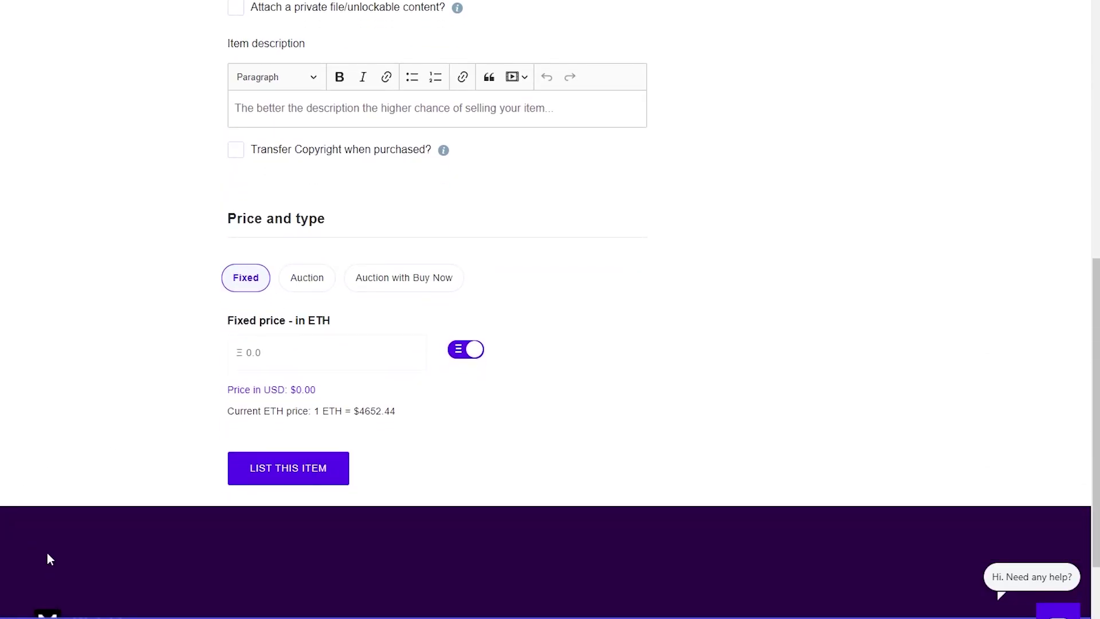
pyautogui.scroll(1, 275, 452)
pyautogui.scroll(-3, 275, 453)
pyautogui.scroll(2, 240, 417)
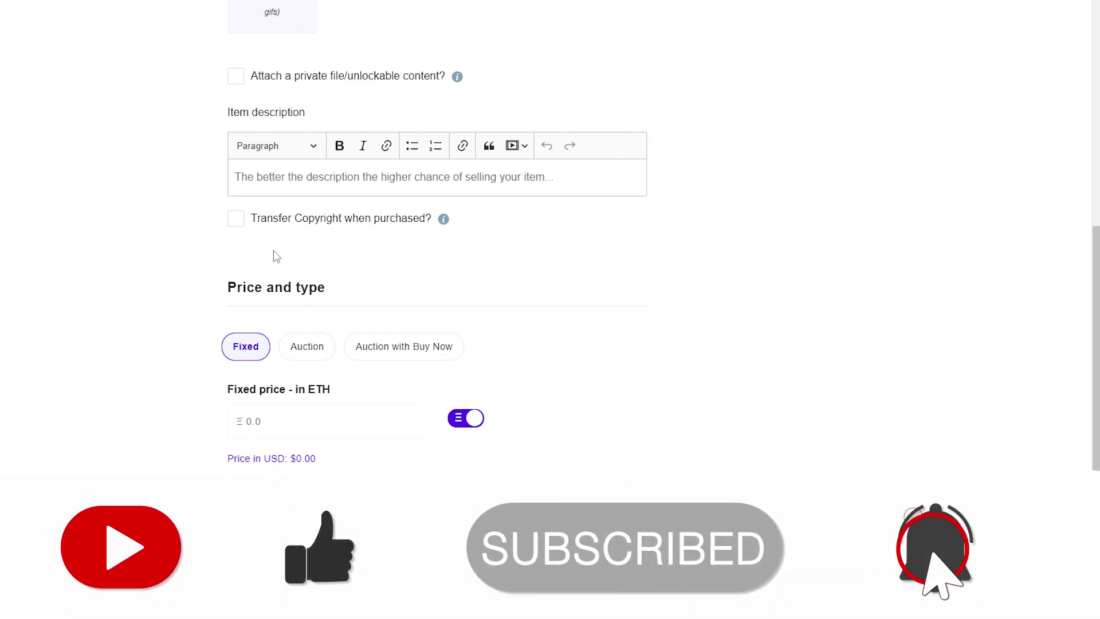
# Step: Enable copyright transfer on purchase for the item
pyautogui.scroll(-1, 307, 216)
pyautogui.scroll(-1, 307, 215)
pyautogui.click(237, 149)
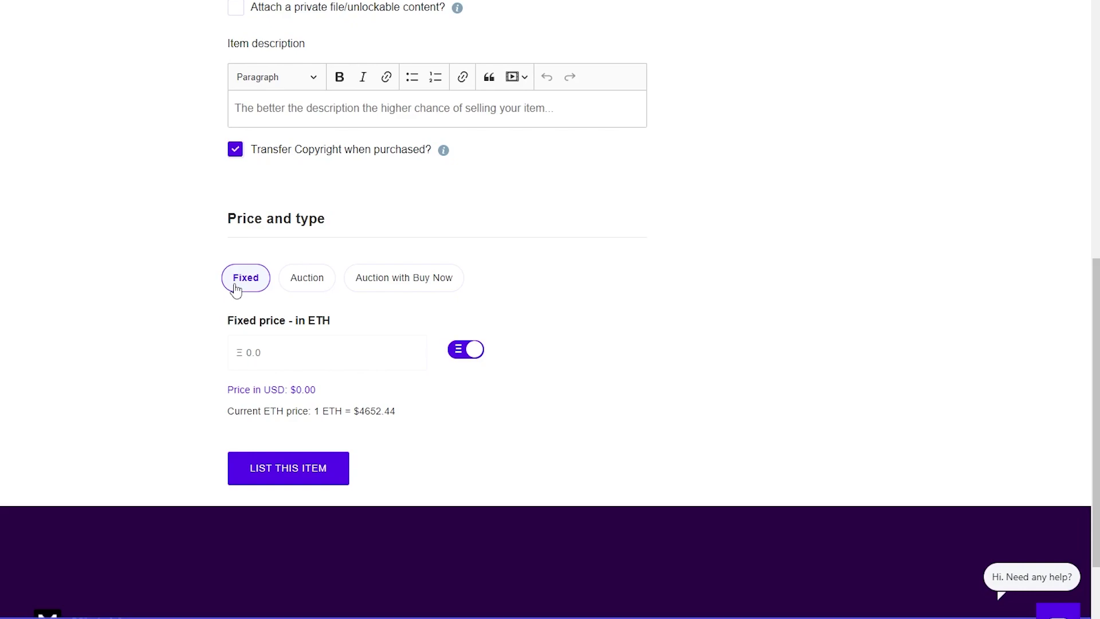
# Step: Upload the image file "Untitled design" as the item's preview image
pyautogui.scroll(10, 199, 253)
pyautogui.scroll(-2, 337, 241)
pyautogui.scroll(2, 387, 493)
pyautogui.scroll(-2, 387, 494)
pyautogui.scroll(2, 344, 324)
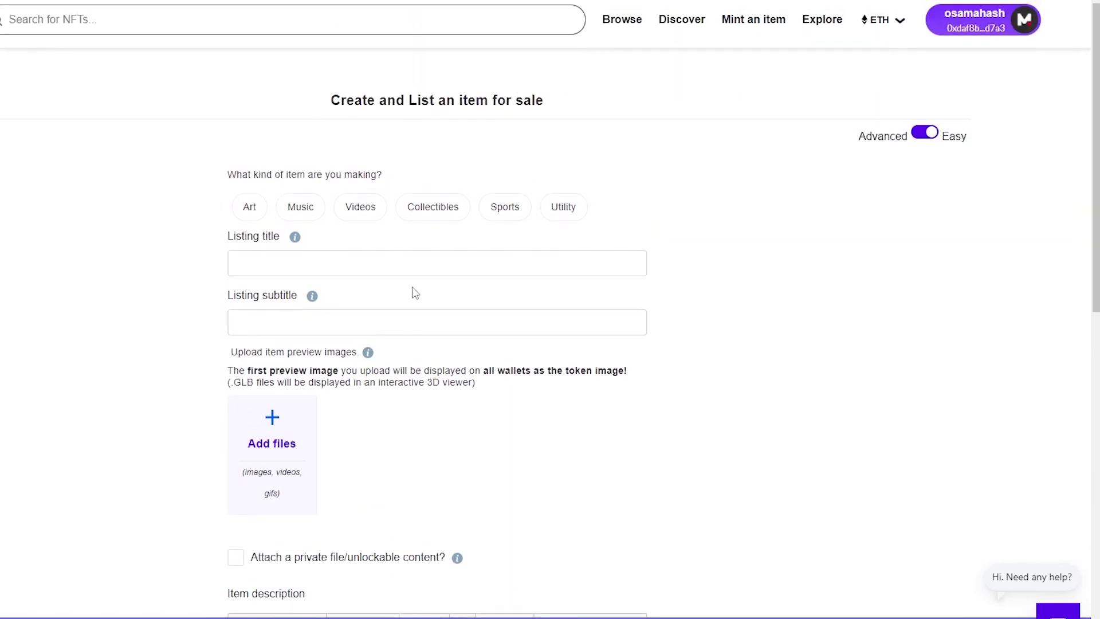
pyautogui.scroll(-1, 333, 255)
pyautogui.click(275, 375)
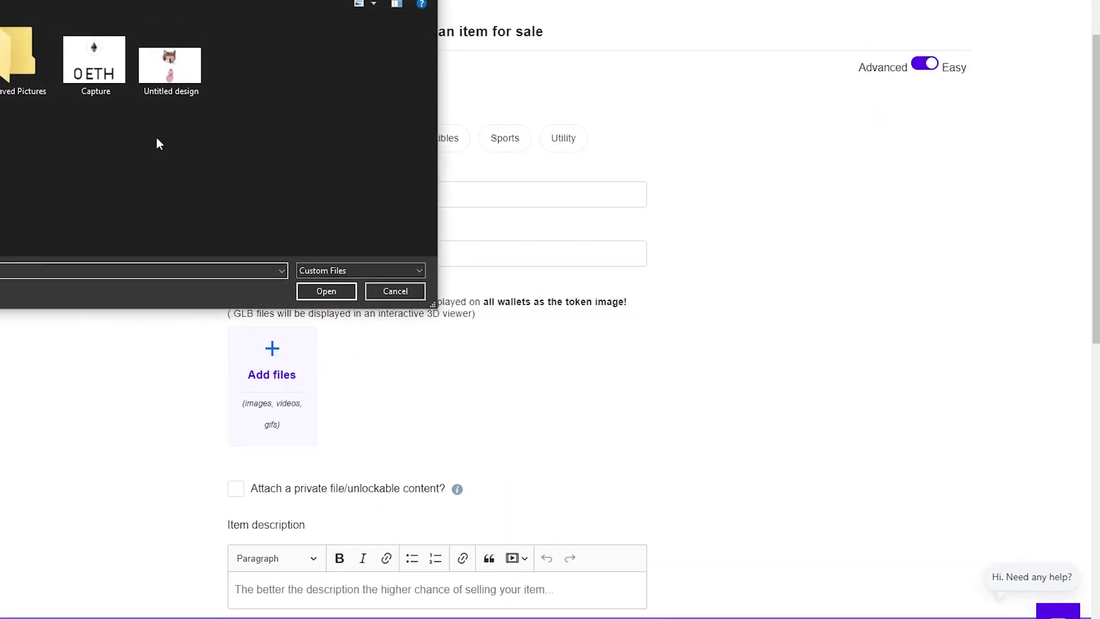
pyautogui.click(172, 66)
pyautogui.click(330, 291)
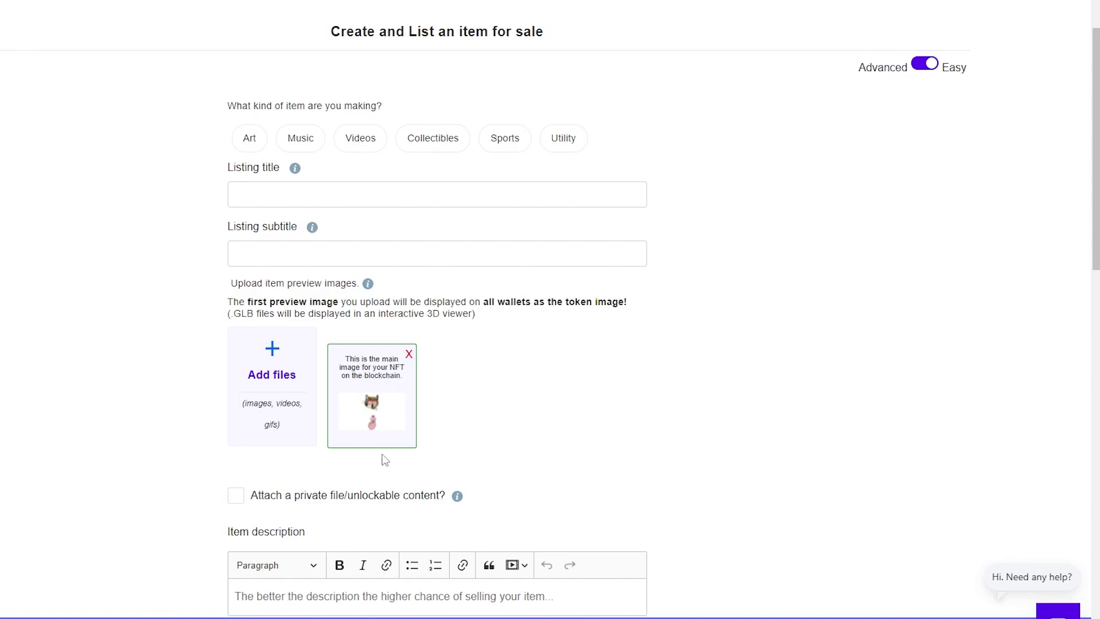
# Step: Enter "Pink hearts" as the listing title and "Heart eyes" as the listing subtitle
pyautogui.click(287, 204)
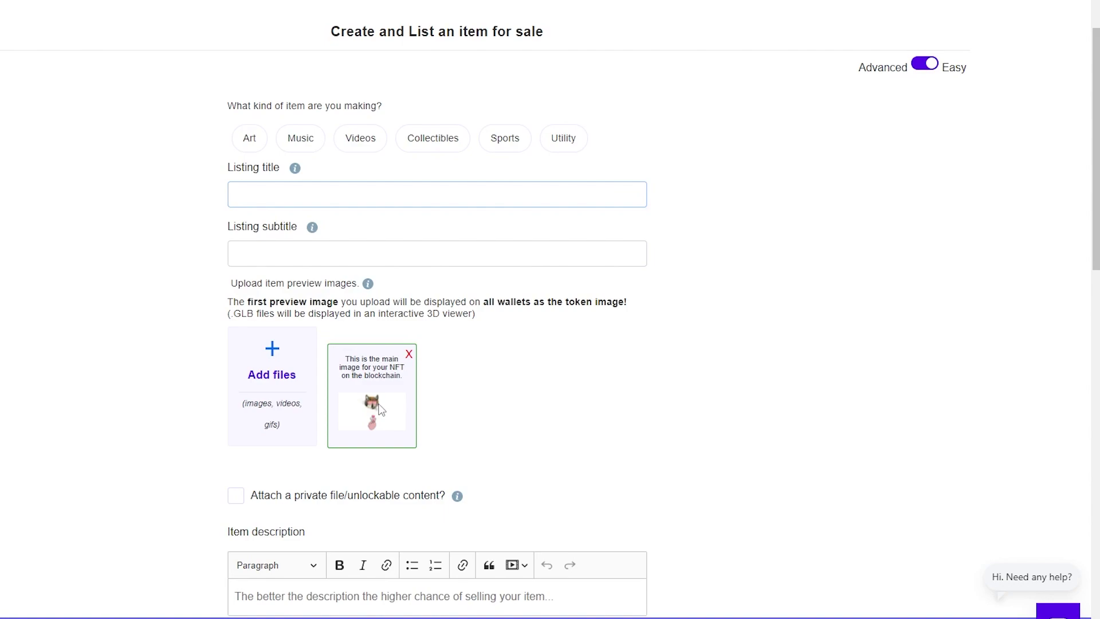
pyautogui.write('Pink hearts')
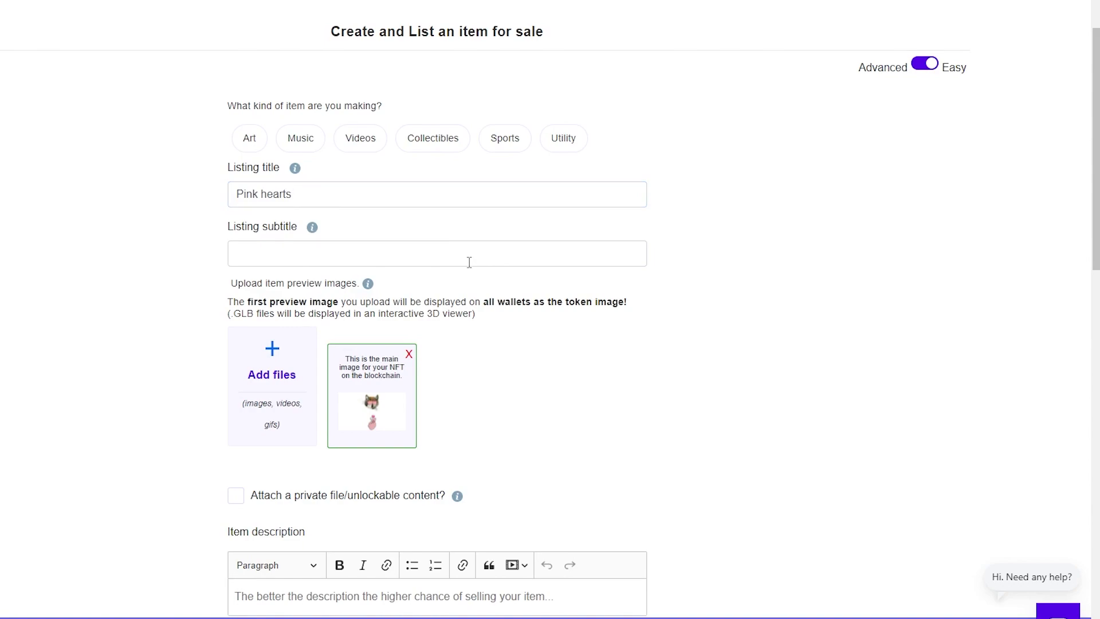
pyautogui.click(469, 263)
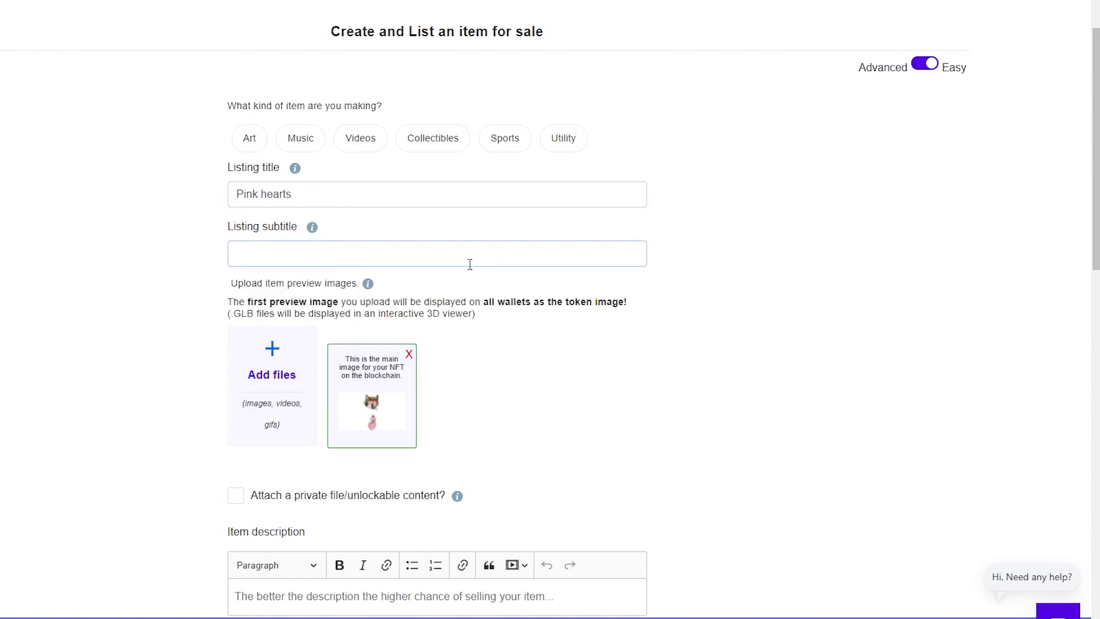
pyautogui.write('Heart eyes')
# Step: Enter "It's a cat with pink heart glasses" as the item description
pyautogui.scroll(-2, 429, 286)
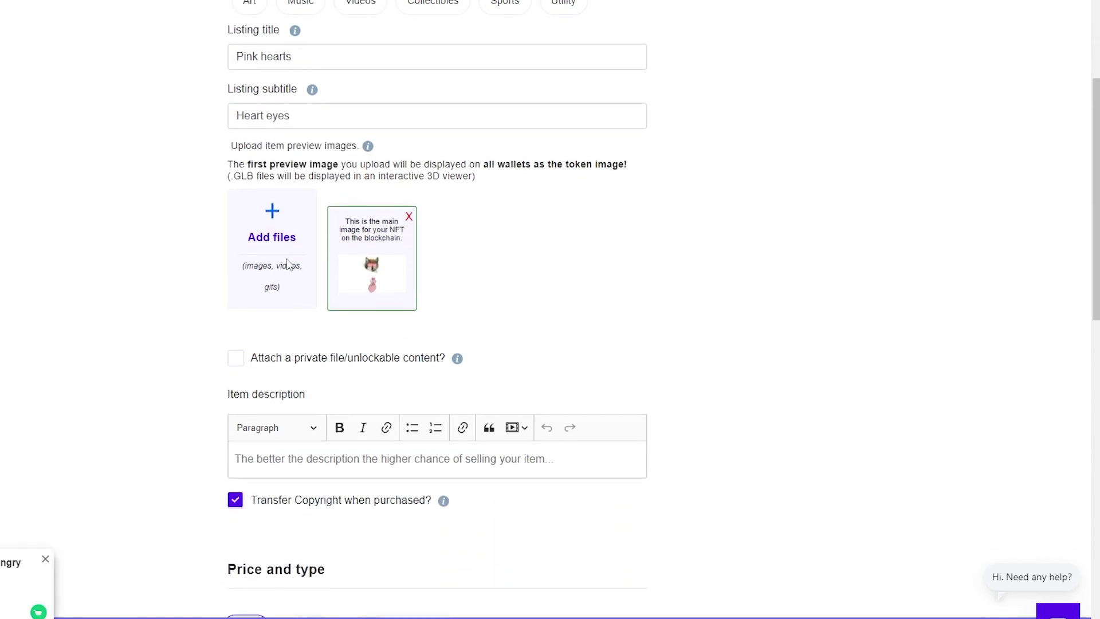
pyautogui.click(44, 560)
pyautogui.scroll(1, 299, 338)
pyautogui.scroll(-3, 309, 329)
pyautogui.scroll(-2, 322, 322)
pyautogui.click(319, 184)
pyautogui.click(308, 152)
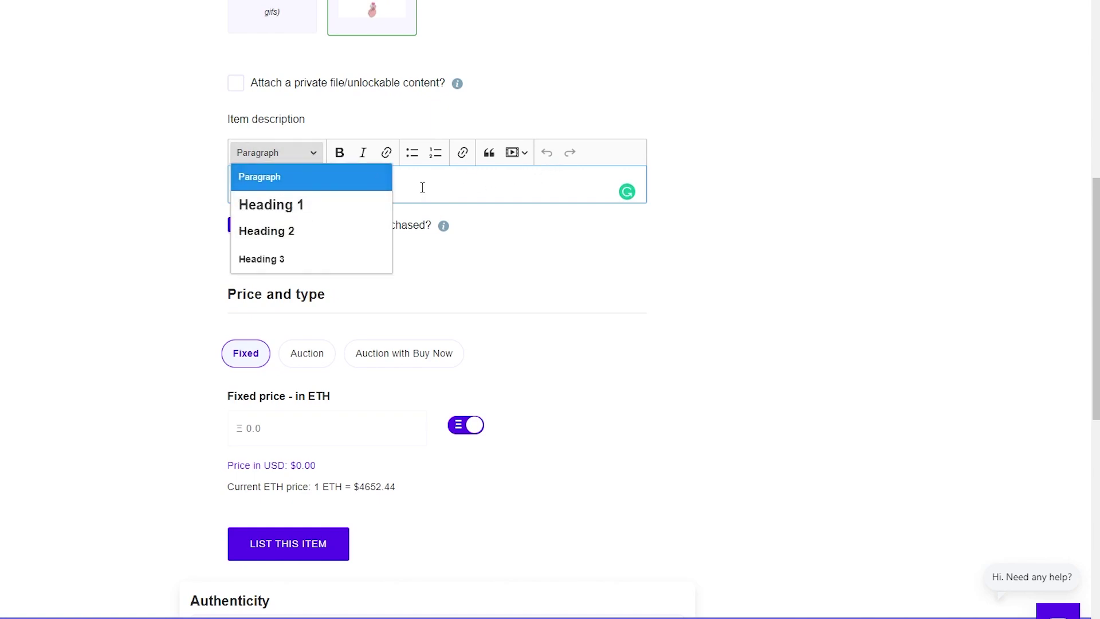
pyautogui.click(457, 180)
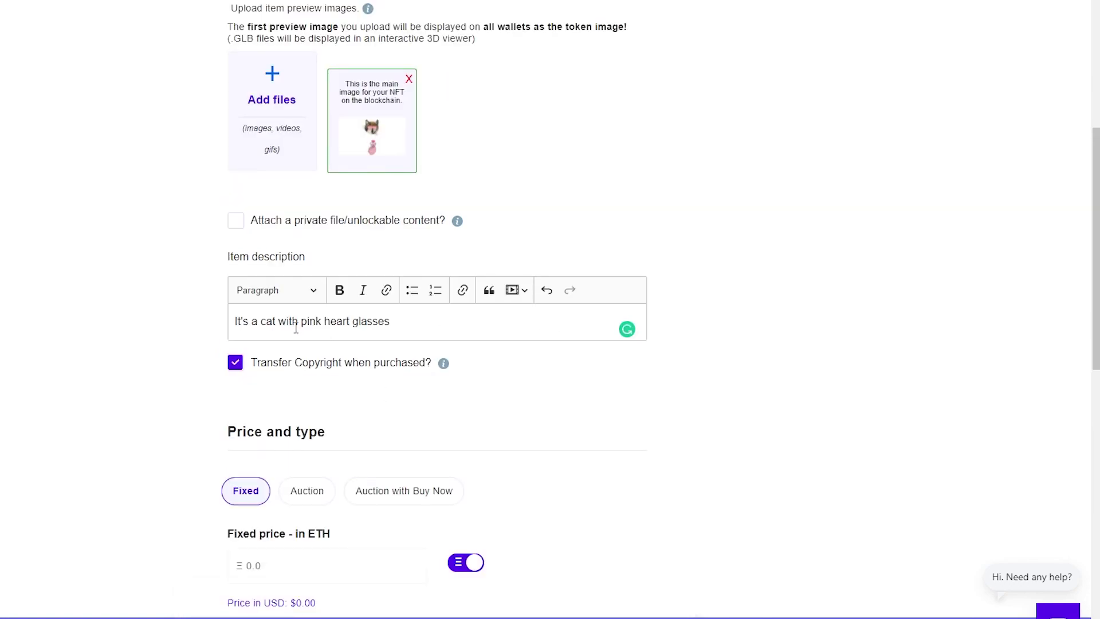
# Step: Switch the fixed price currency to USD and set the price to 5
pyautogui.scroll(-5, 329, 330)
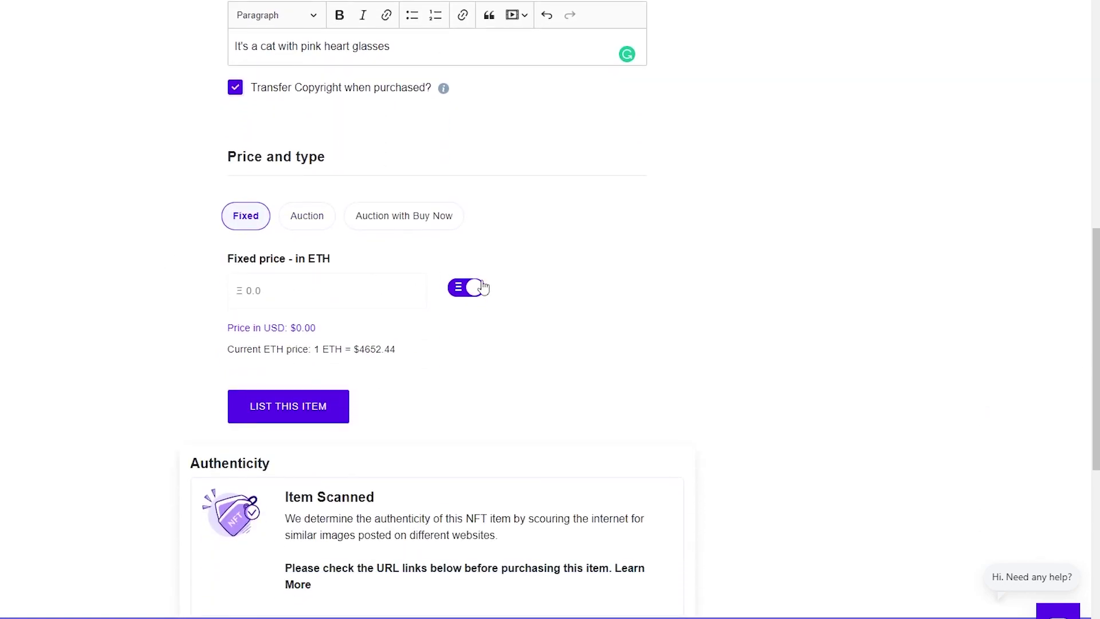
pyautogui.scroll(4, 406, 275)
pyautogui.scroll(3, 469, 449)
pyautogui.scroll(-8, 317, 408)
pyautogui.scroll(4, 406, 383)
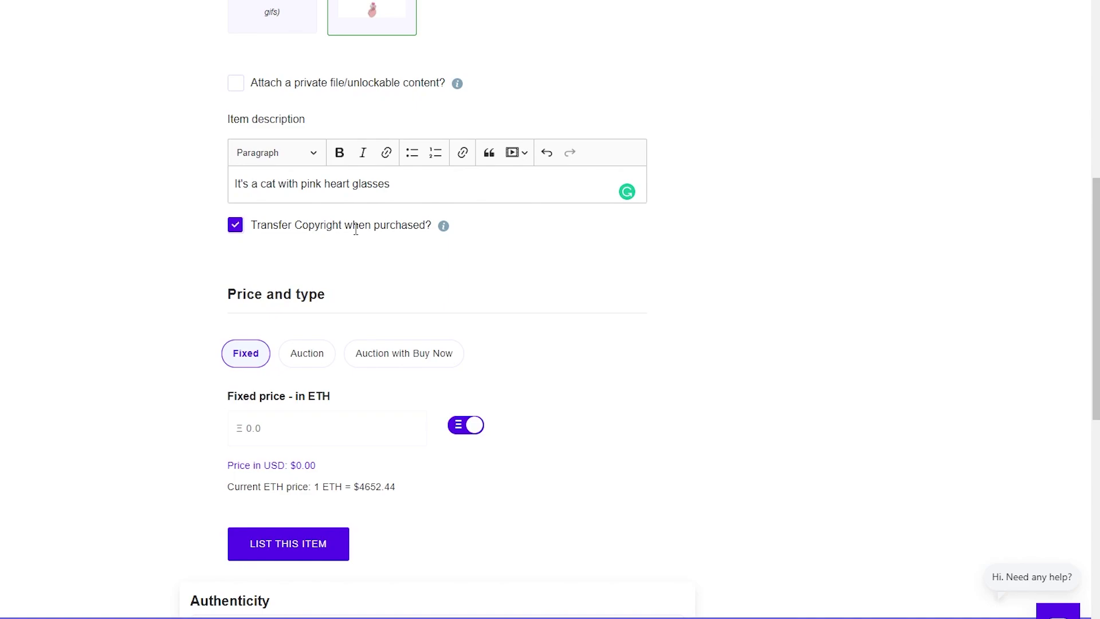
pyautogui.scroll(-2, 319, 257)
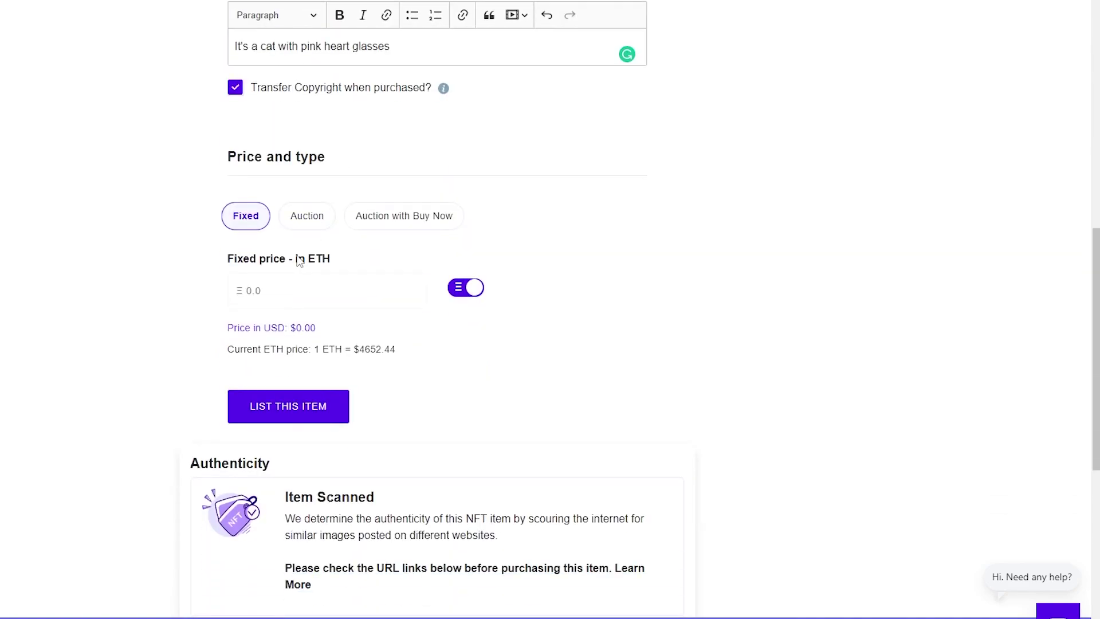
pyautogui.scroll(1, 273, 233)
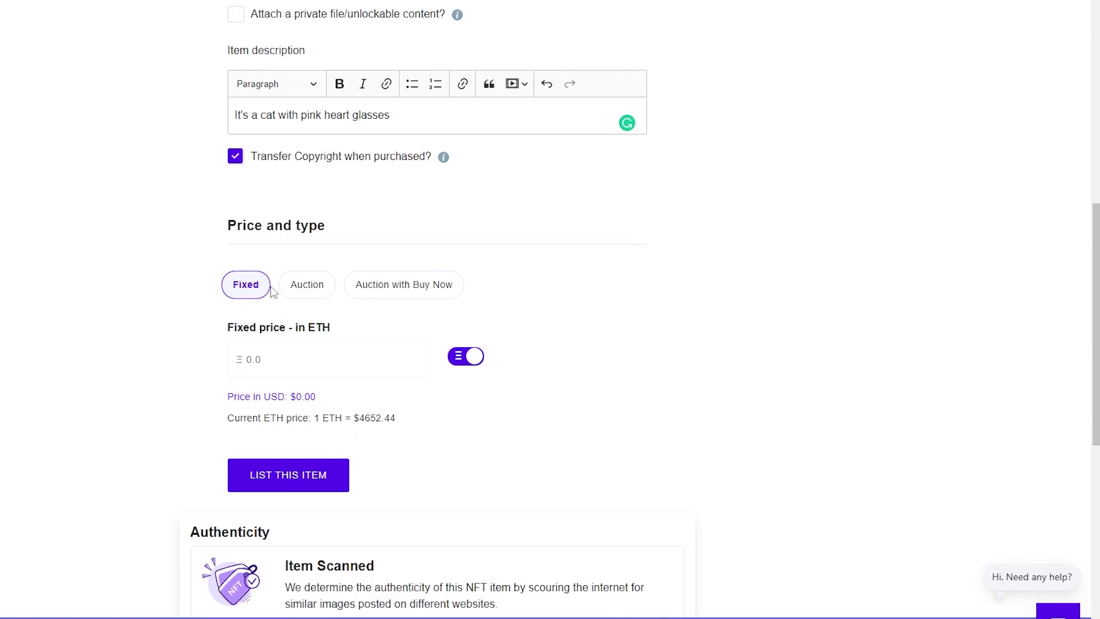
pyautogui.click(287, 367)
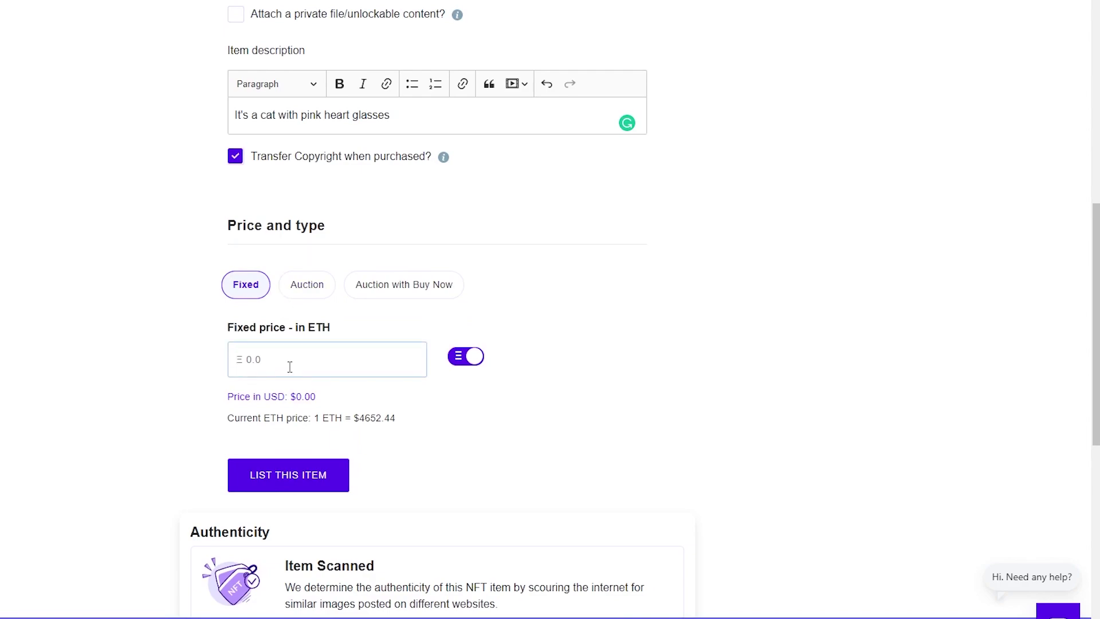
pyautogui.click(464, 356)
pyautogui.write('5')
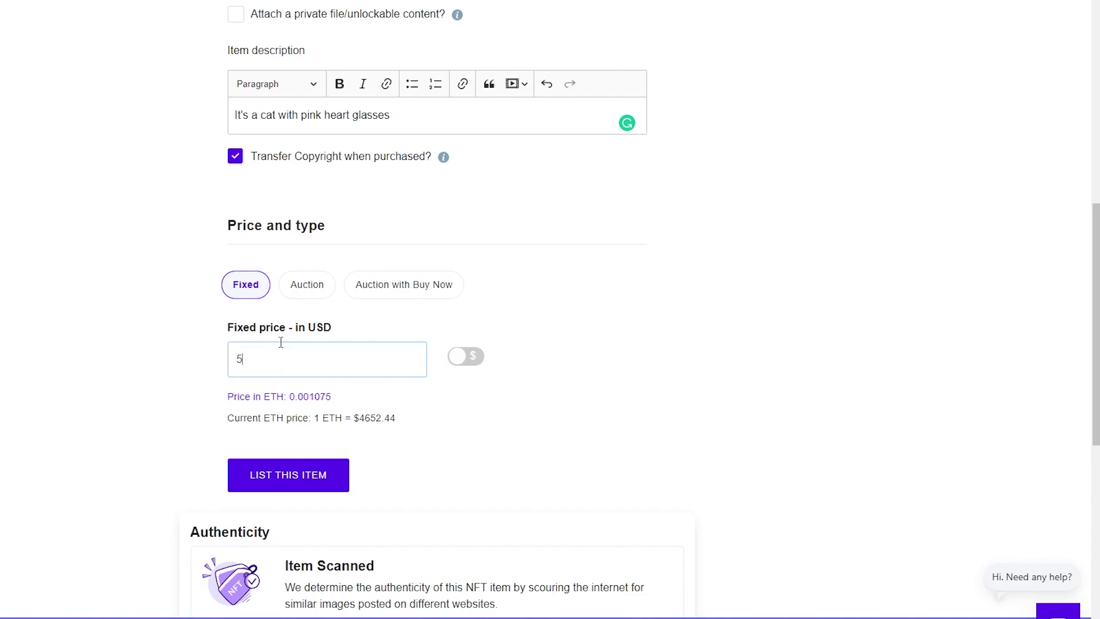
pyautogui.click(658, 399)
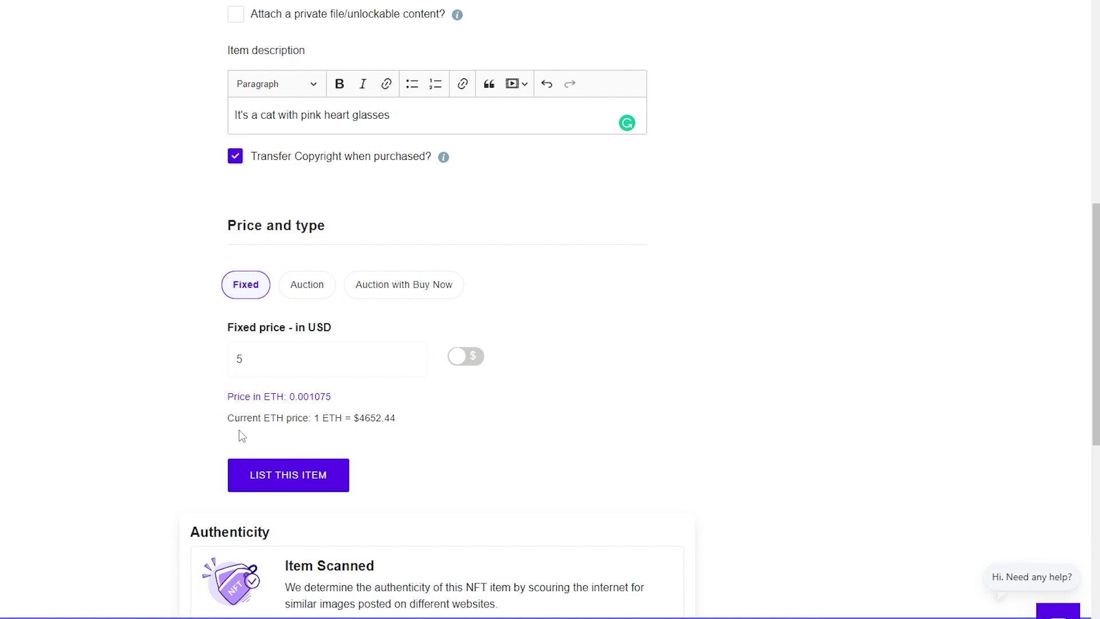
# Step: Examine the item's authenticity scan results for matching websites and visually similar images
pyautogui.scroll(-1, 239, 436)
pyautogui.scroll(-2, 243, 435)
pyautogui.scroll(2, 246, 435)
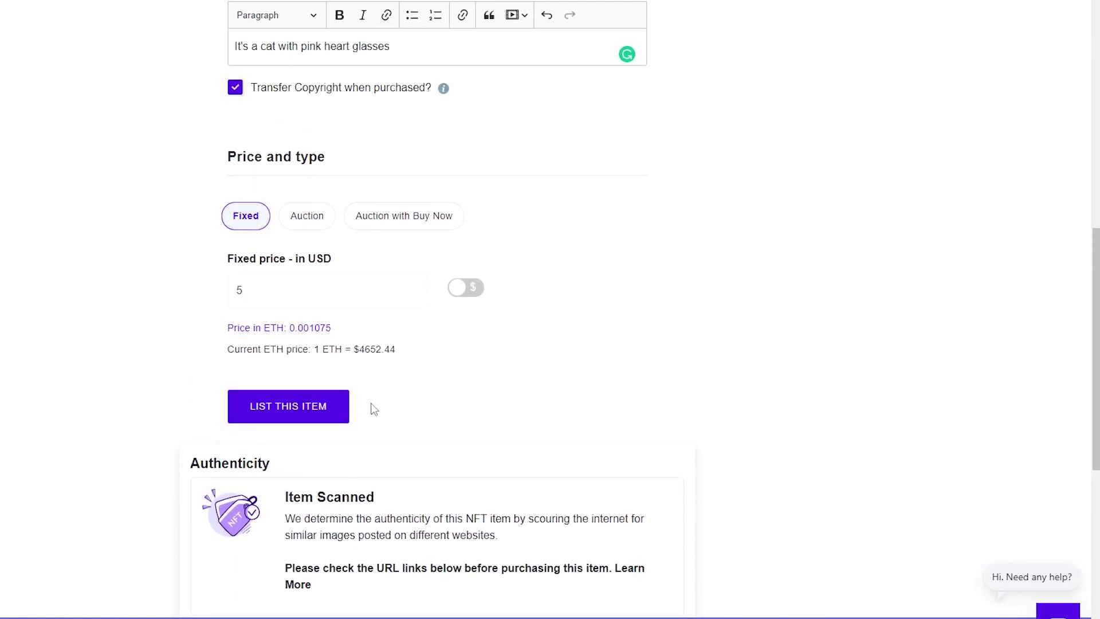
pyautogui.scroll(-1, 371, 410)
pyautogui.scroll(-3, 309, 312)
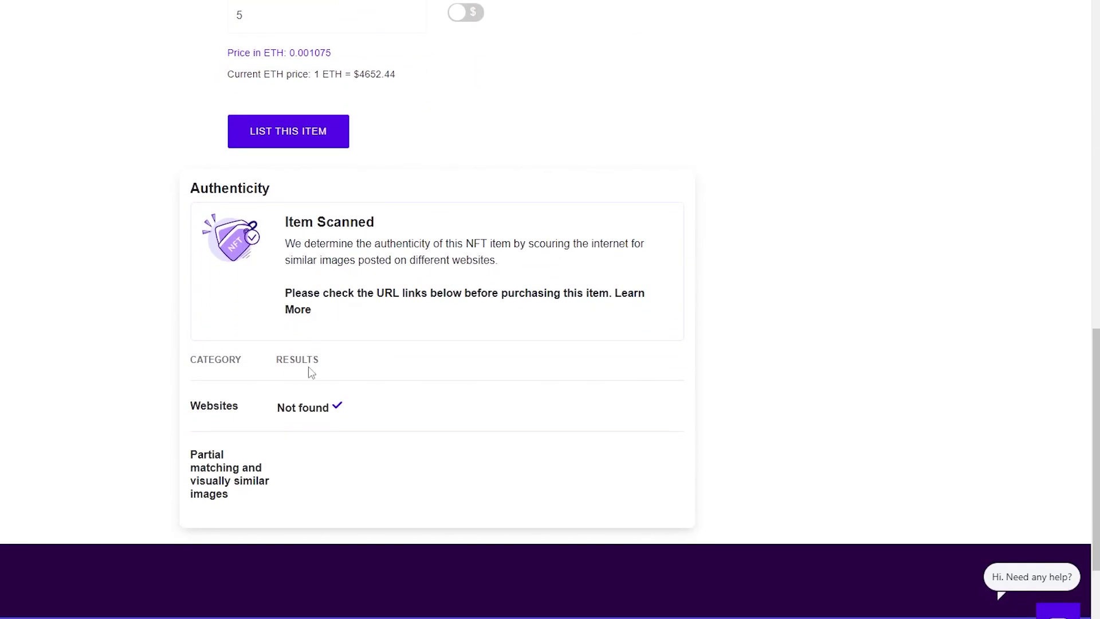
pyautogui.scroll(1, 312, 307)
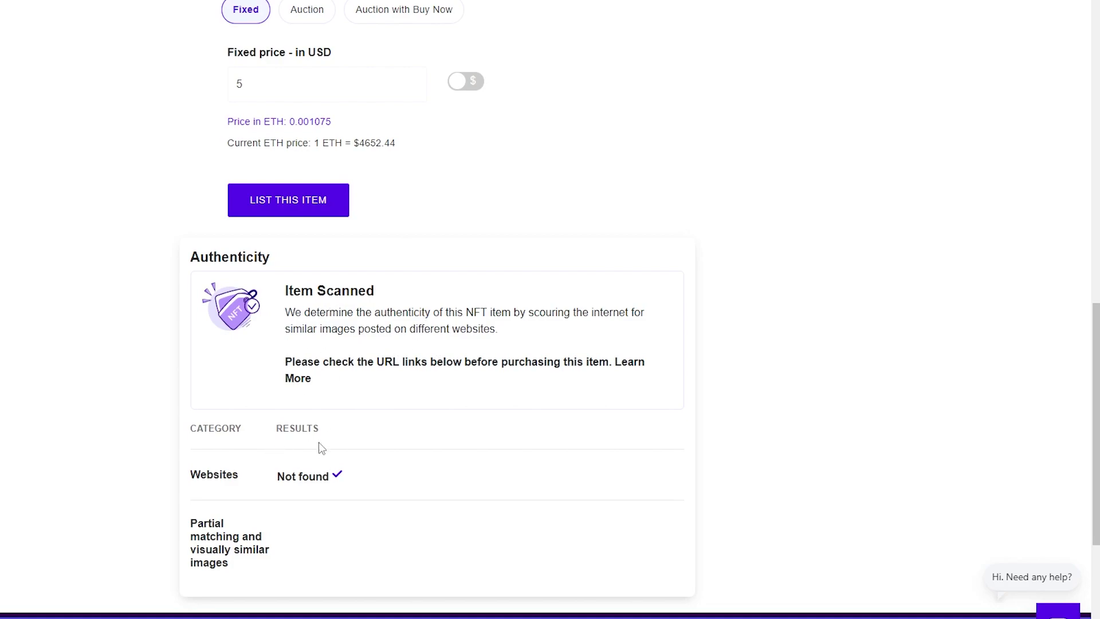
pyautogui.scroll(1, 309, 450)
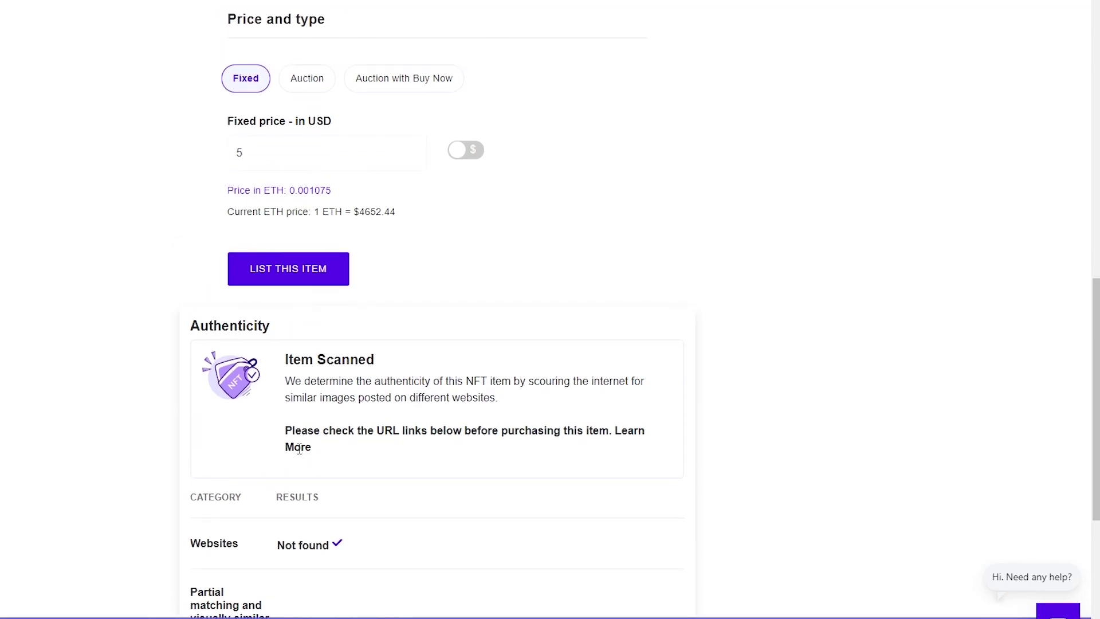
pyautogui.scroll(-2, 298, 447)
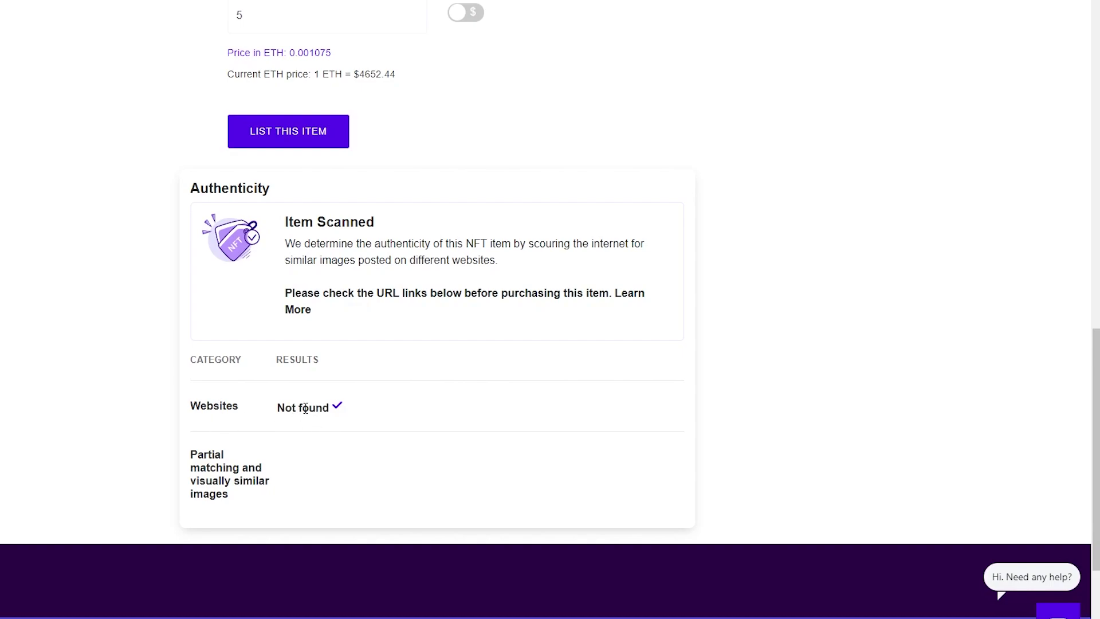
# Step: Try to list the item for sale at the fixed price
pyautogui.scroll(2, 305, 408)
pyautogui.scroll(-1, 386, 390)
pyautogui.scroll(3, 258, 437)
pyautogui.scroll(2, 324, 472)
pyautogui.scroll(-1, 381, 484)
pyautogui.click(318, 481)
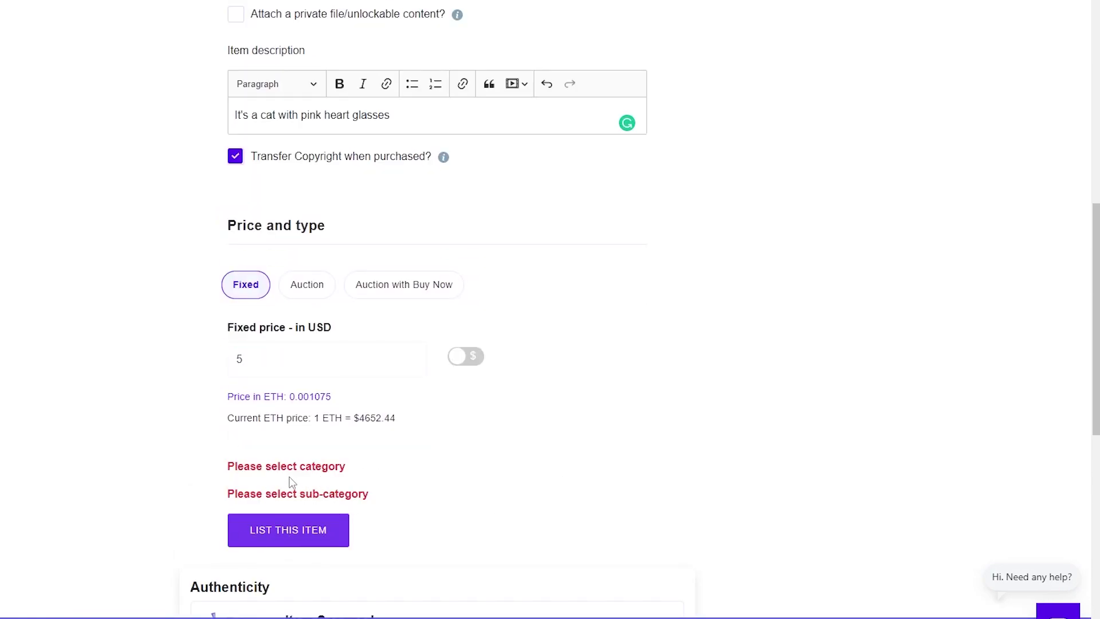
# Step: Set the item's category to Art and its sub-category to Visual arts
pyautogui.scroll(10, 282, 514)
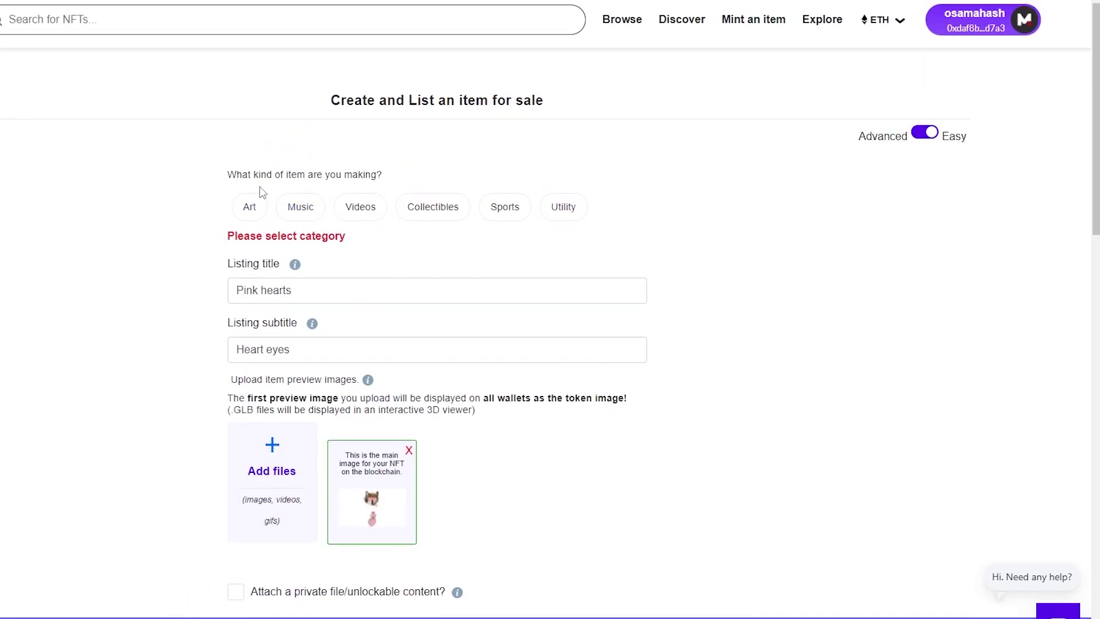
pyautogui.click(250, 213)
pyautogui.click(270, 298)
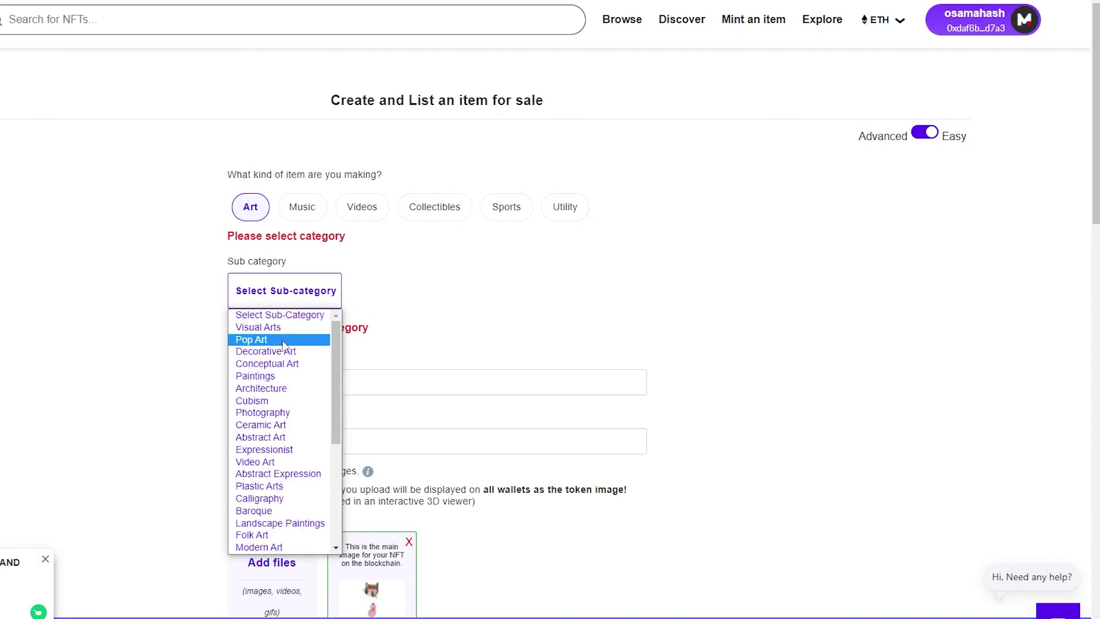
pyautogui.click(295, 329)
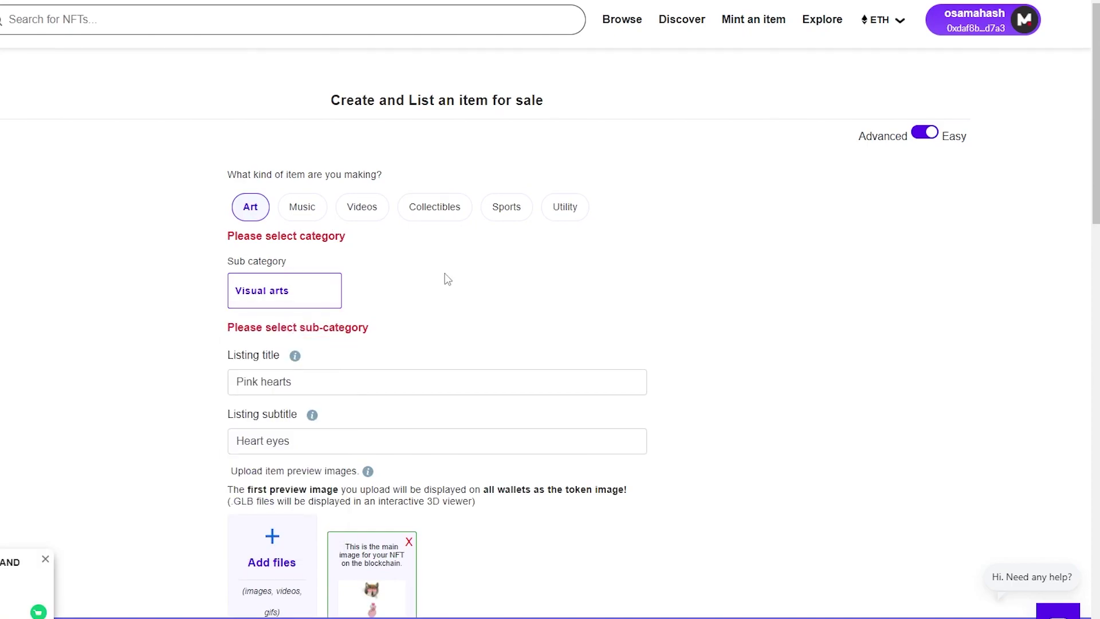
# Step: Submit the categorized item for listing and proceed with the blockchain transaction to mint it
pyautogui.scroll(-20, 837, 287)
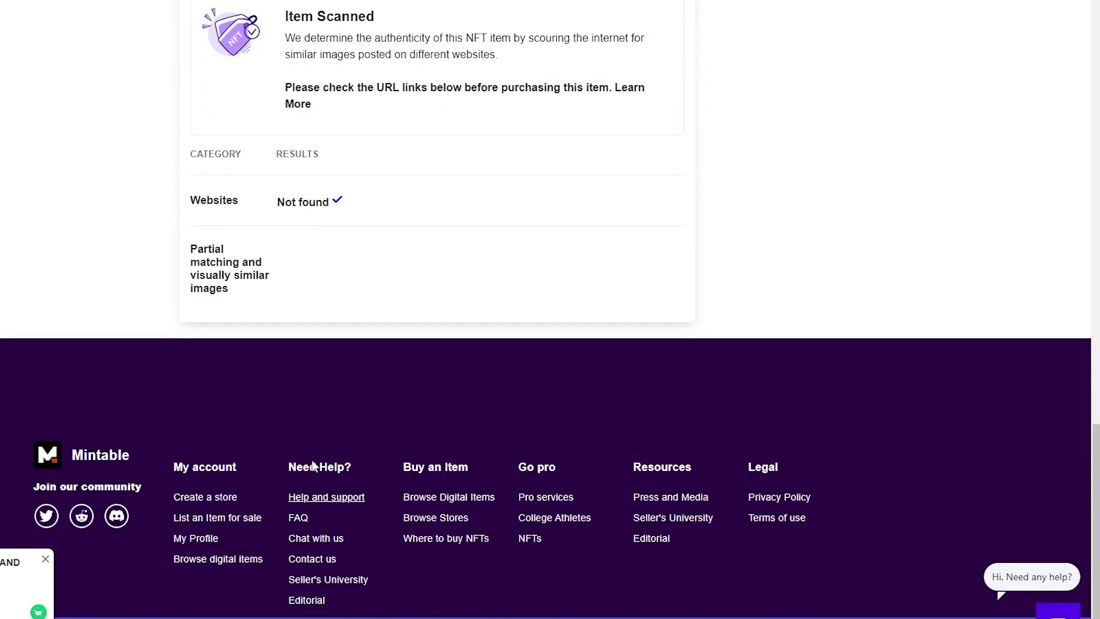
pyautogui.scroll(9, 313, 465)
pyautogui.scroll(-3, 307, 346)
pyautogui.click(307, 344)
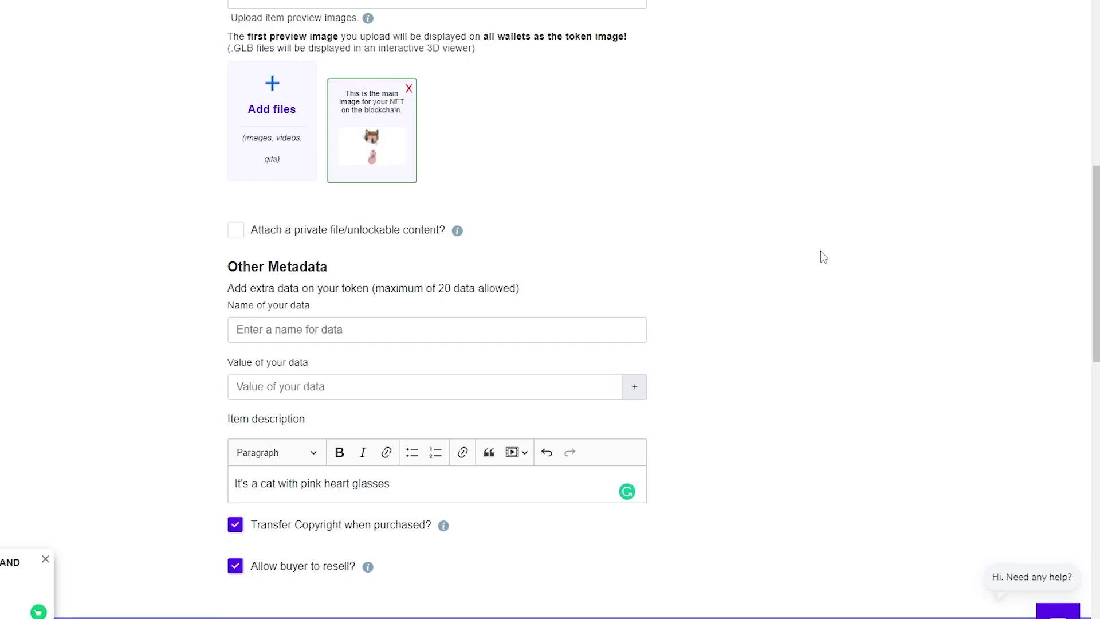
pyautogui.scroll(-4, 820, 251)
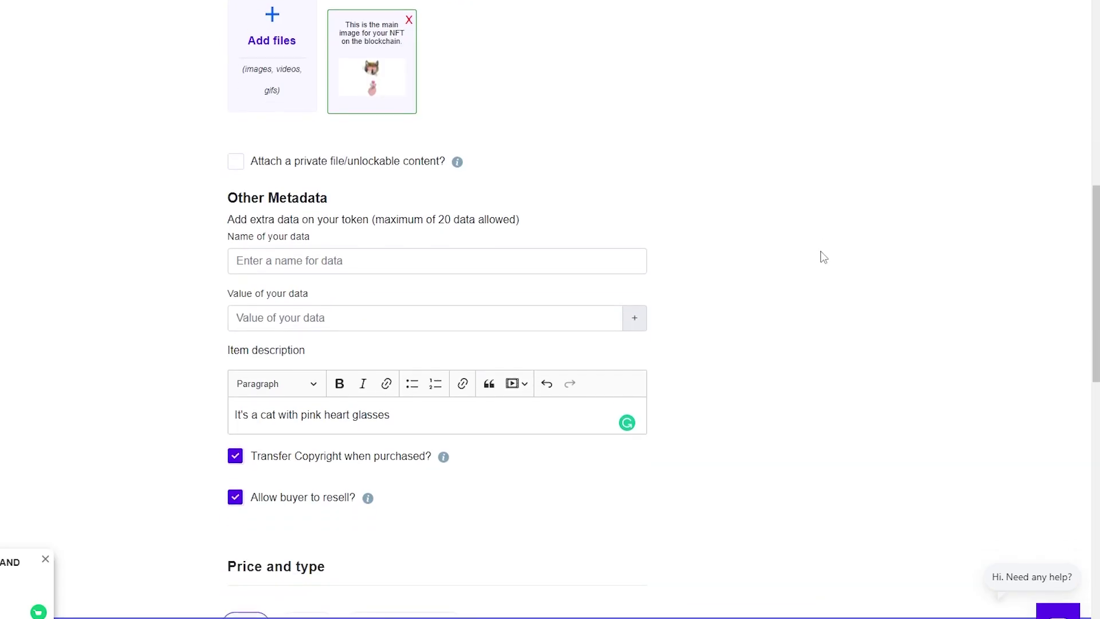
pyautogui.scroll(-7, 820, 255)
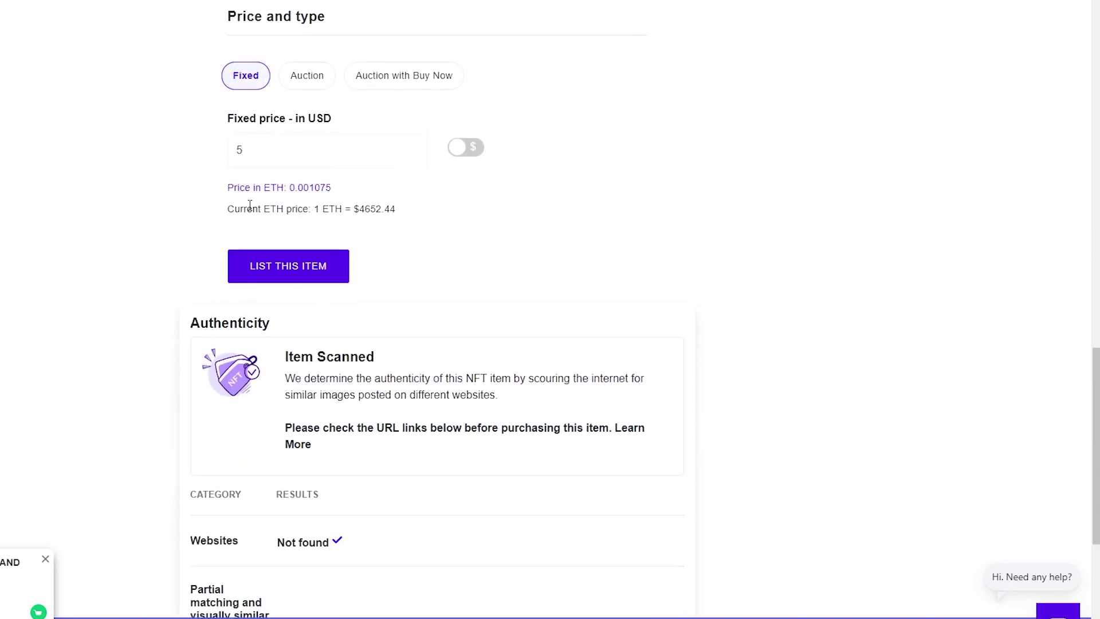
pyautogui.click(274, 267)
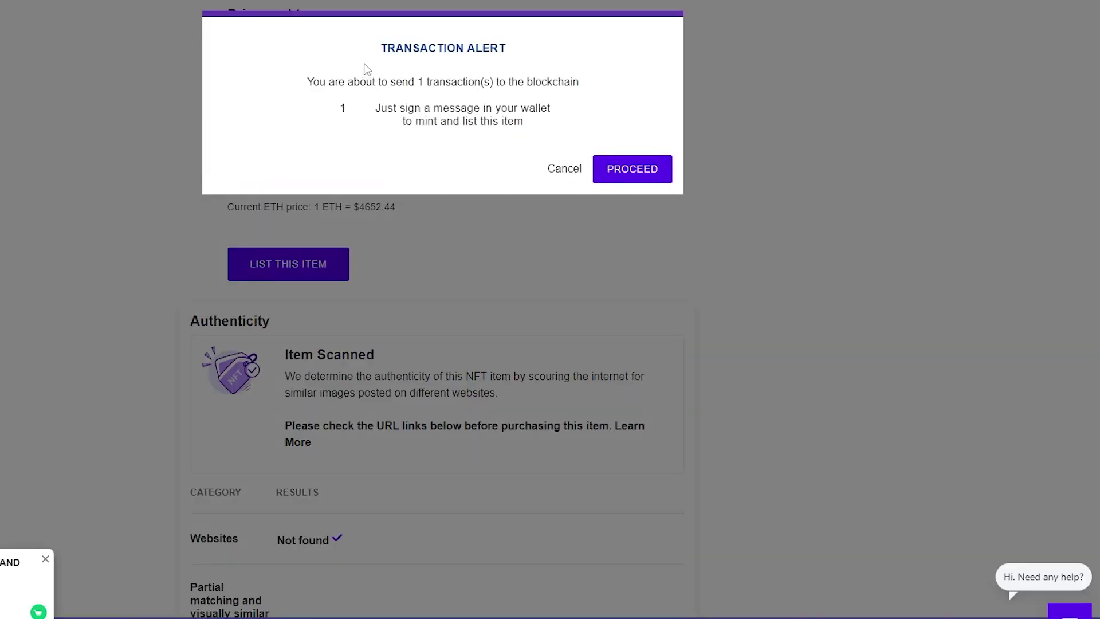
pyautogui.click(615, 170)
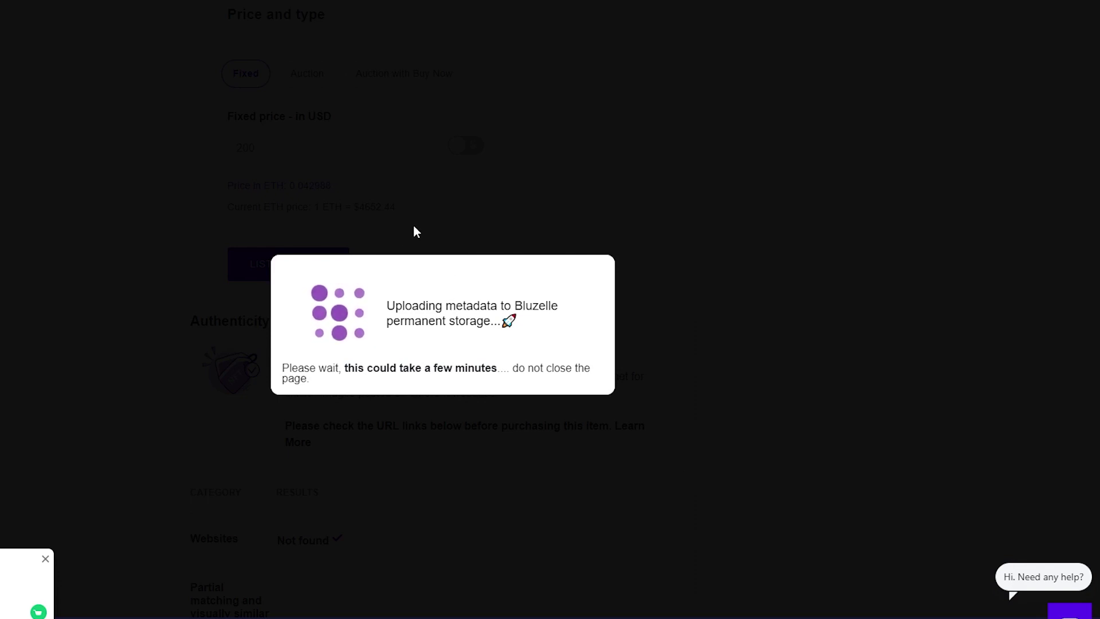
pyautogui.scroll(2, 466, 510)
pyautogui.scroll(-5, 410, 493)
pyautogui.scroll(15, 412, 490)
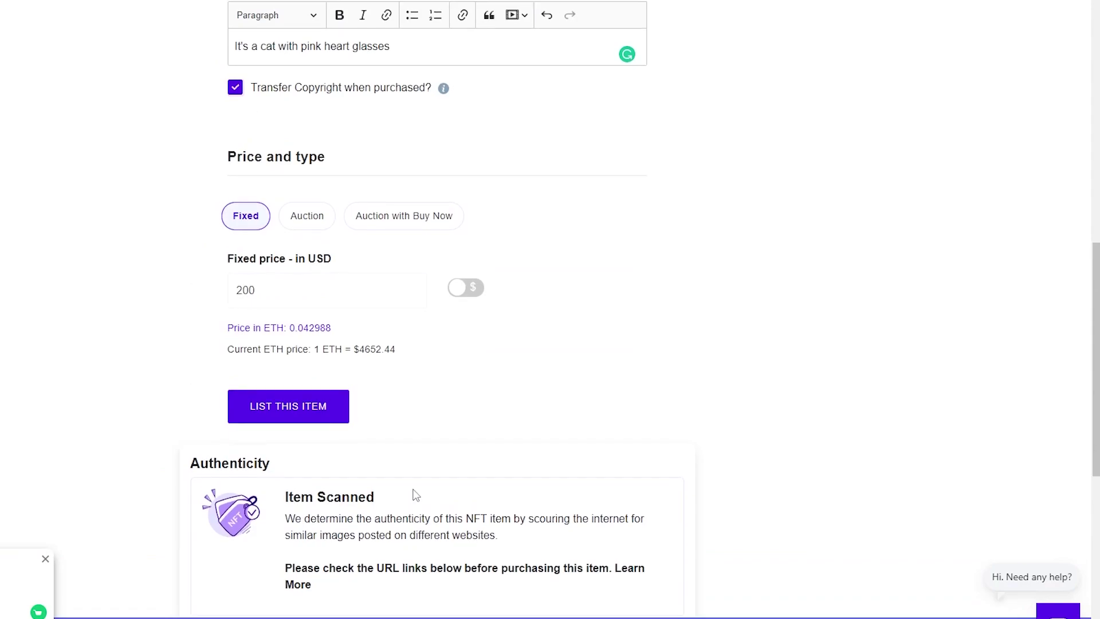
pyautogui.scroll(-14, 433, 232)
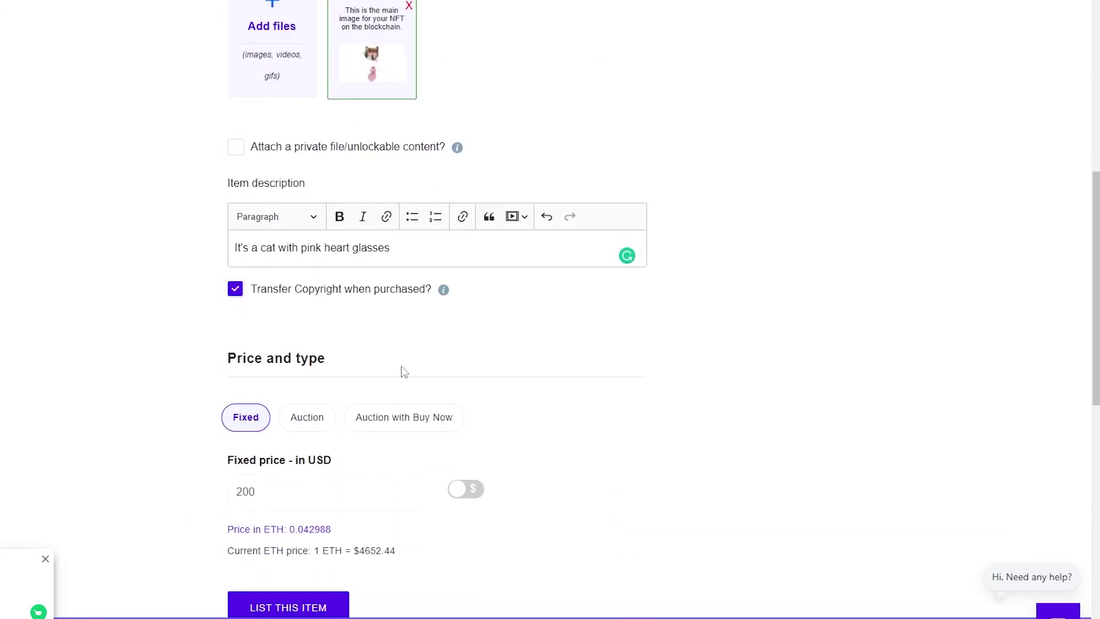
pyautogui.scroll(-3, 469, 385)
pyautogui.scroll(16, 469, 383)
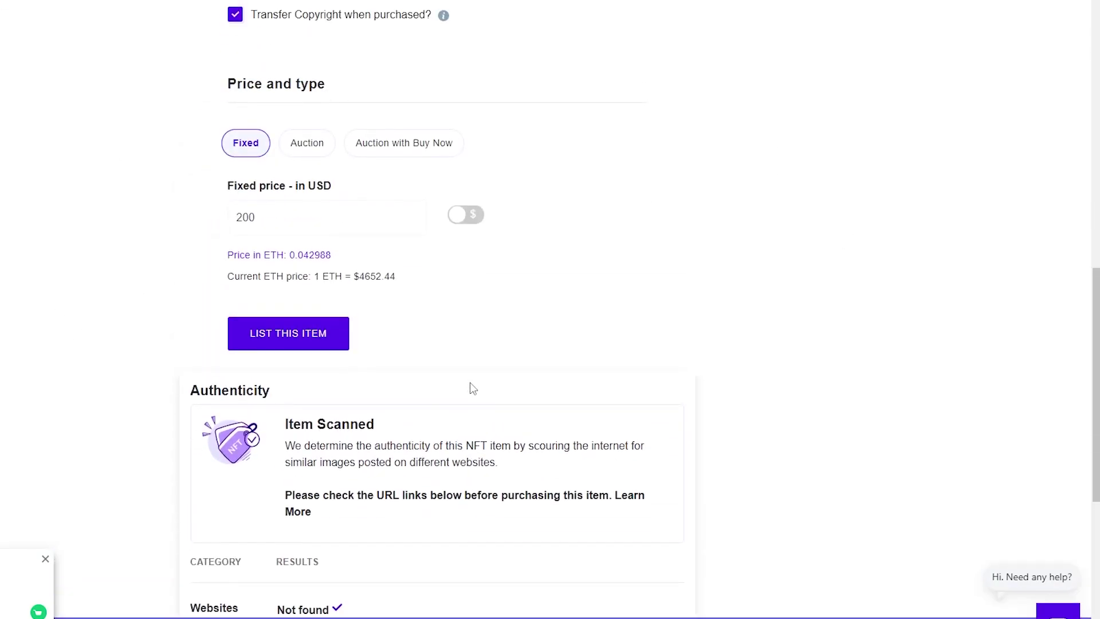